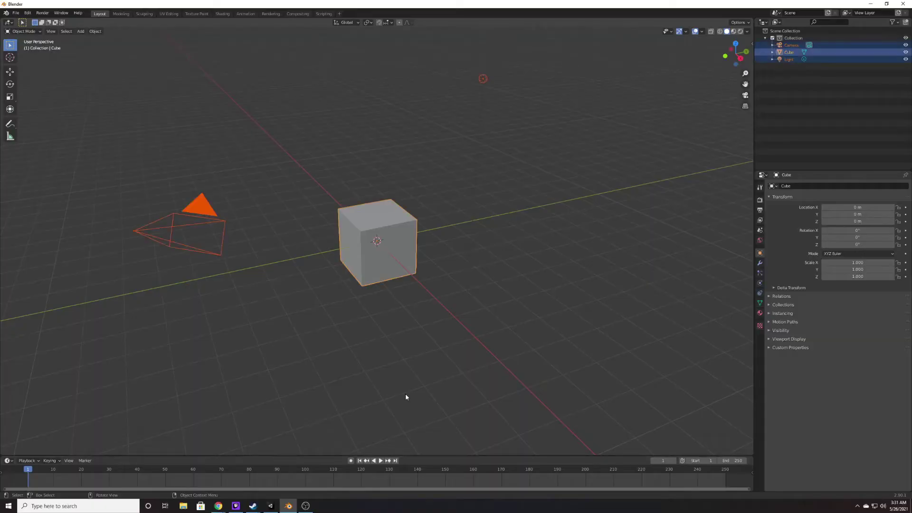
# Step: Delete the selected camera, cube and light from the scene and add a plane mesh
pyautogui.press('Delete')
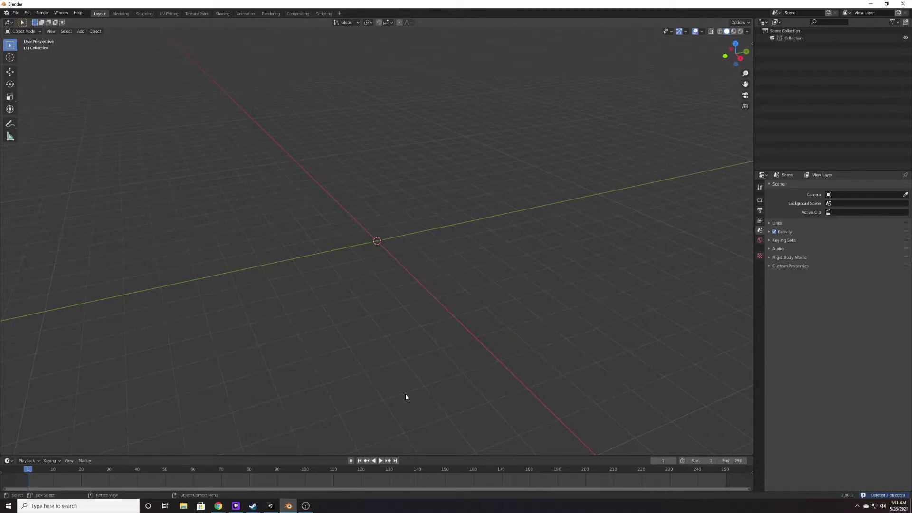
pyautogui.click(79, 32)
pyautogui.hotkey('shift', 'a')
pyautogui.moveTo(321, 144)
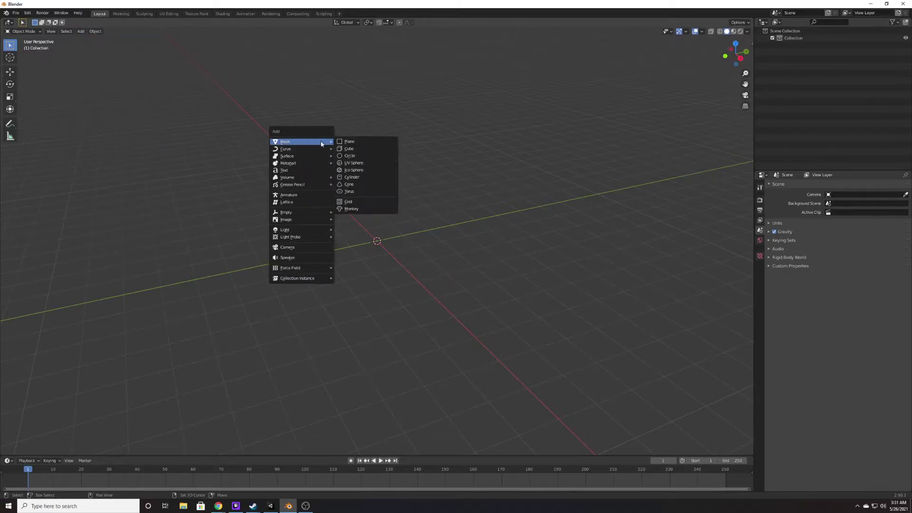
pyautogui.click(353, 141)
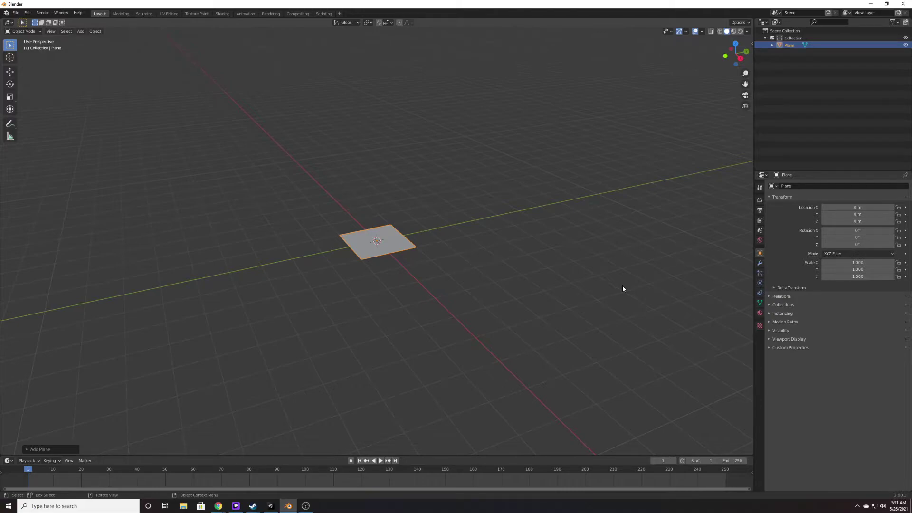
# Step: Set the plane's X and Y dimensions to 10 m each
pyautogui.press('n')
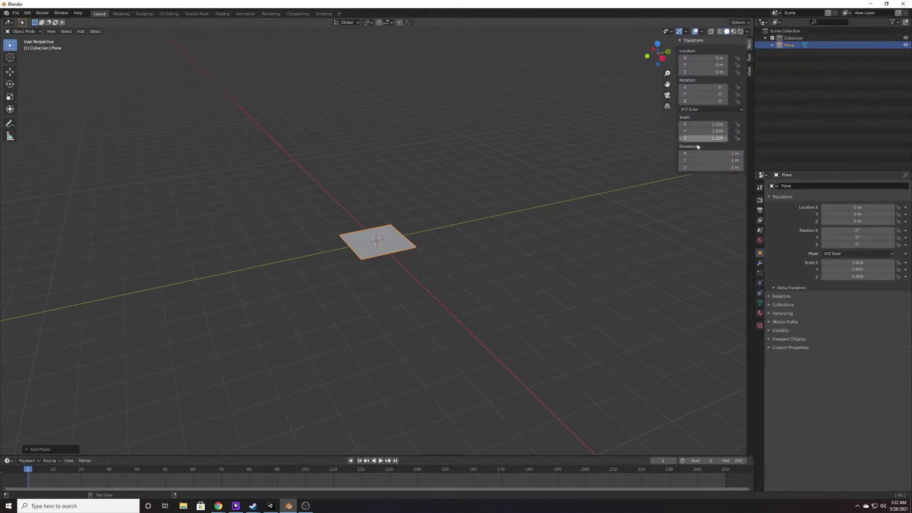
pyautogui.click(729, 153)
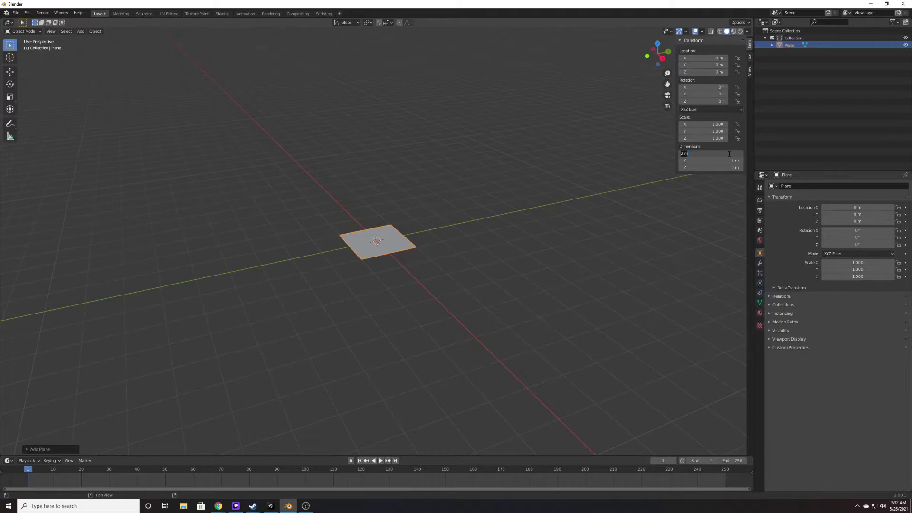
pyautogui.write('10')
pyautogui.press('Return')
pyautogui.click(716, 159)
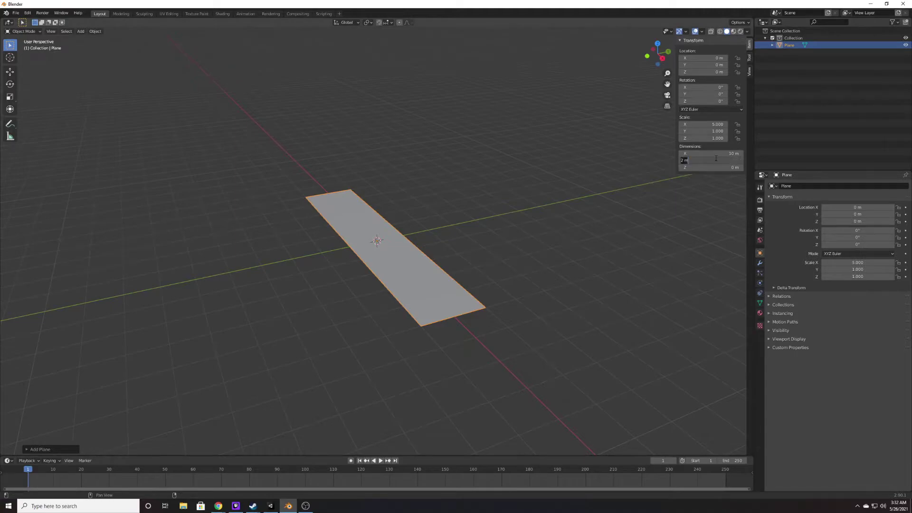
pyautogui.write('10')
pyautogui.press('Return')
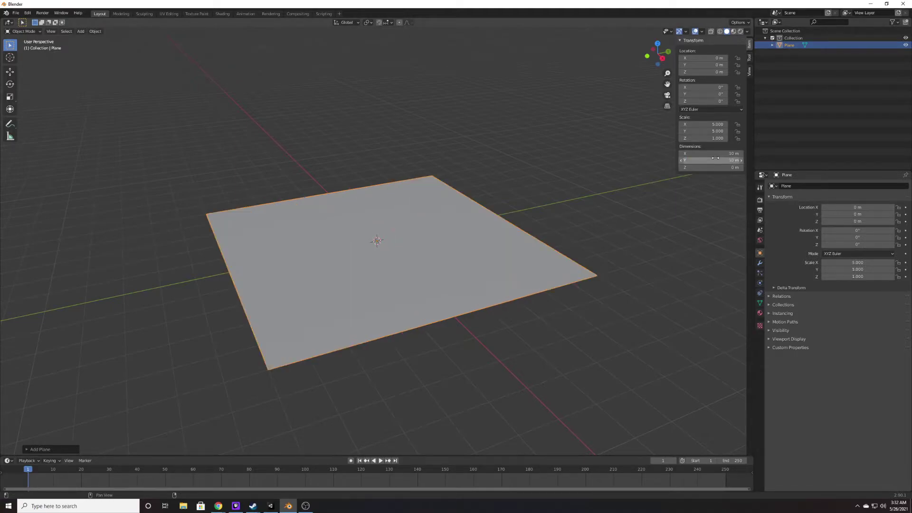
# Step: Add a Subdivision Surface modifier to the plane and set its subdivision type to Simple
pyautogui.scroll(-3, 407, 169)
pyautogui.scroll(5, 393, 187)
pyautogui.scroll(-2, 394, 187)
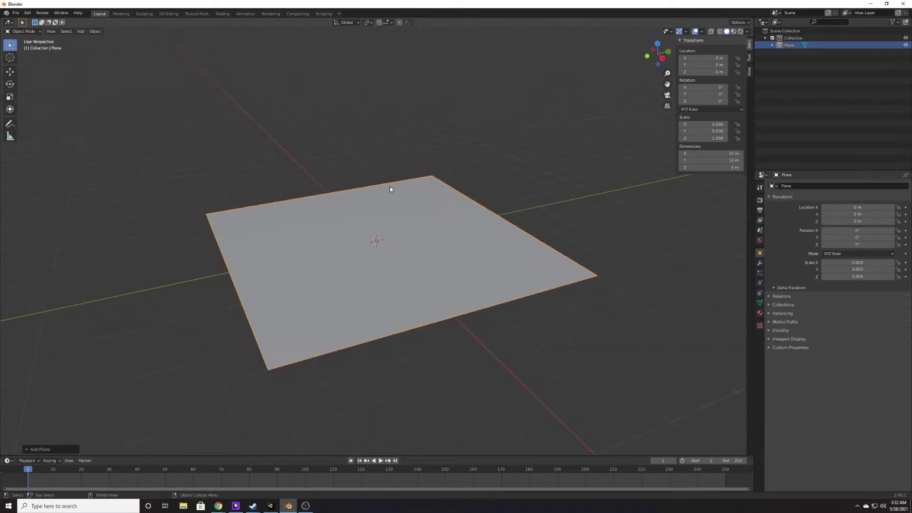
pyautogui.scroll(1, 395, 183)
pyautogui.scroll(2, 394, 184)
pyautogui.scroll(-2, 394, 183)
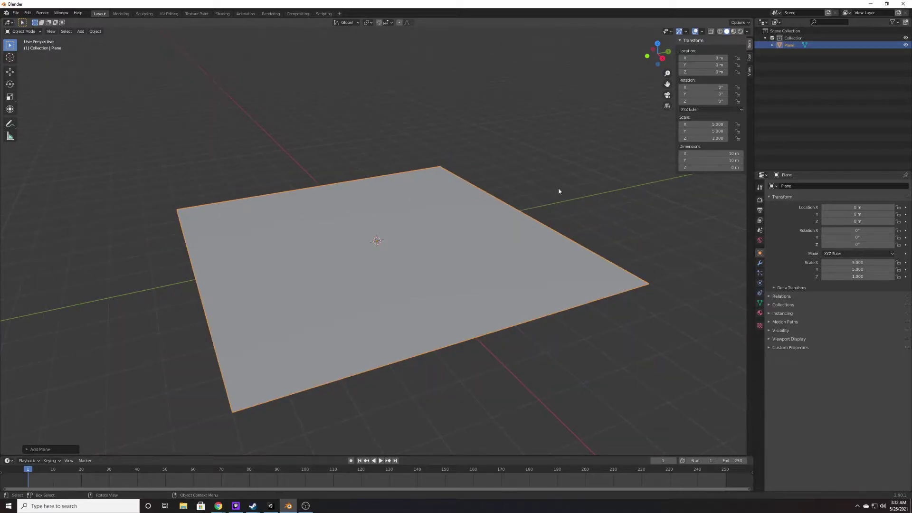
pyautogui.click(760, 263)
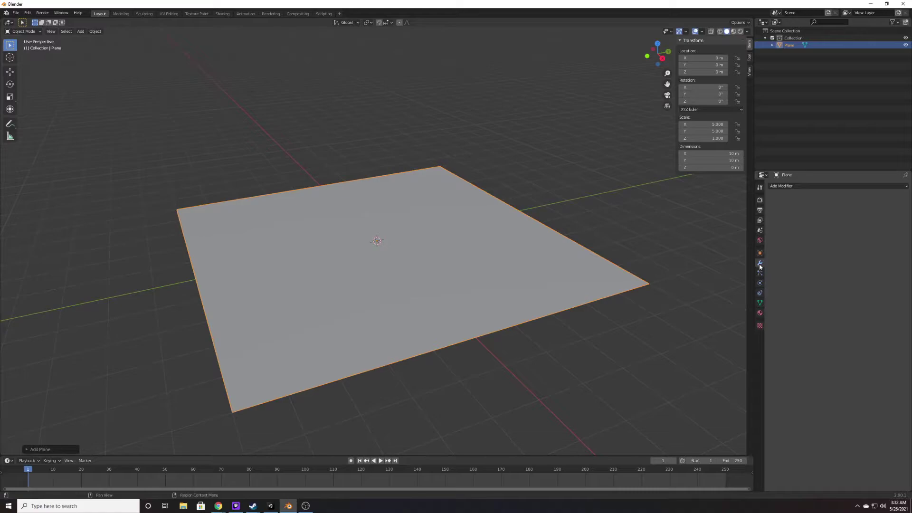
pyautogui.click(834, 186)
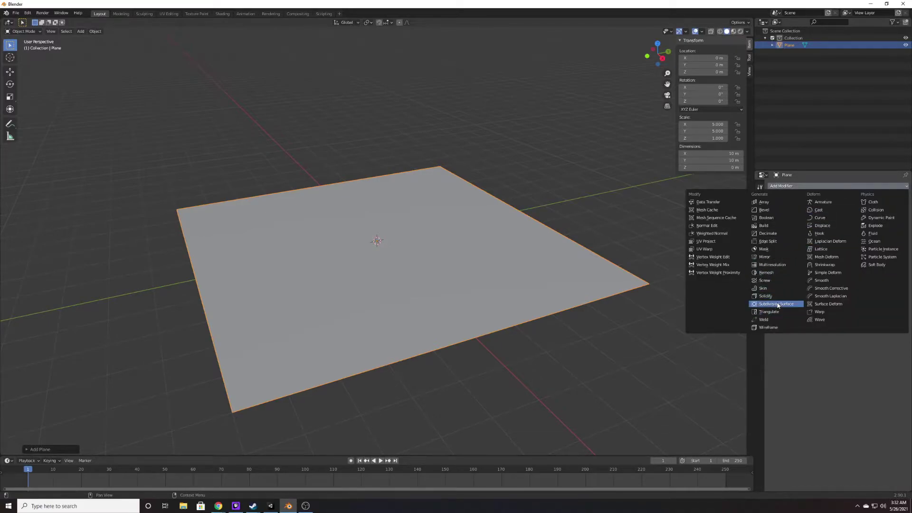
pyautogui.click(778, 305)
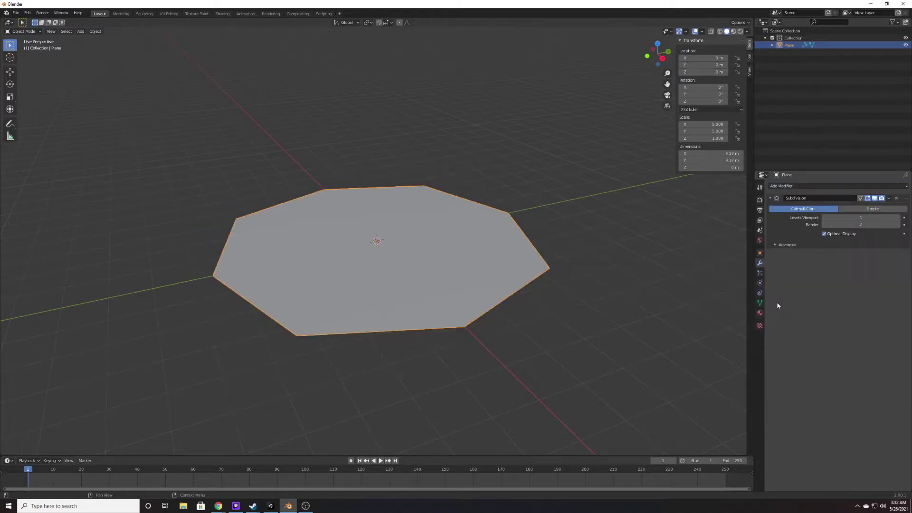
pyautogui.click(848, 210)
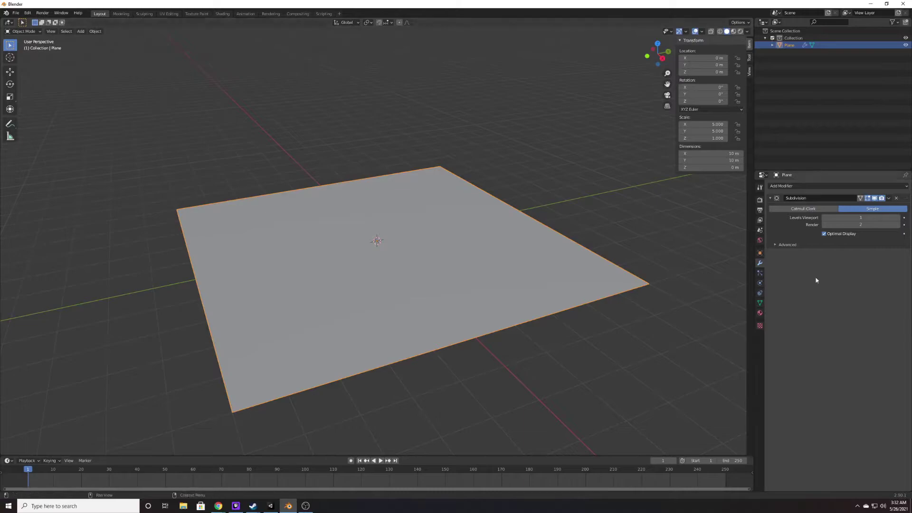
# Step: Set the Subdivision modifier's viewport levels to 8 and apply the modifier
pyautogui.press('shift')
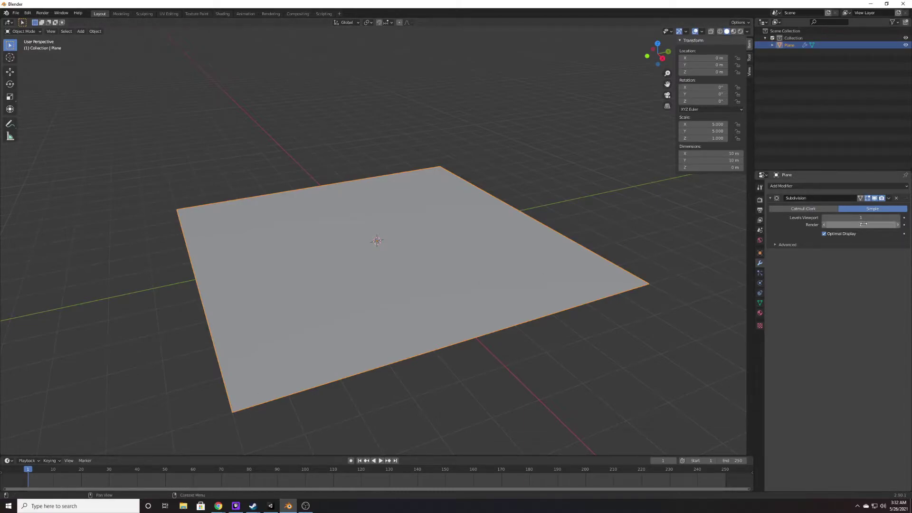
pyautogui.click(866, 216)
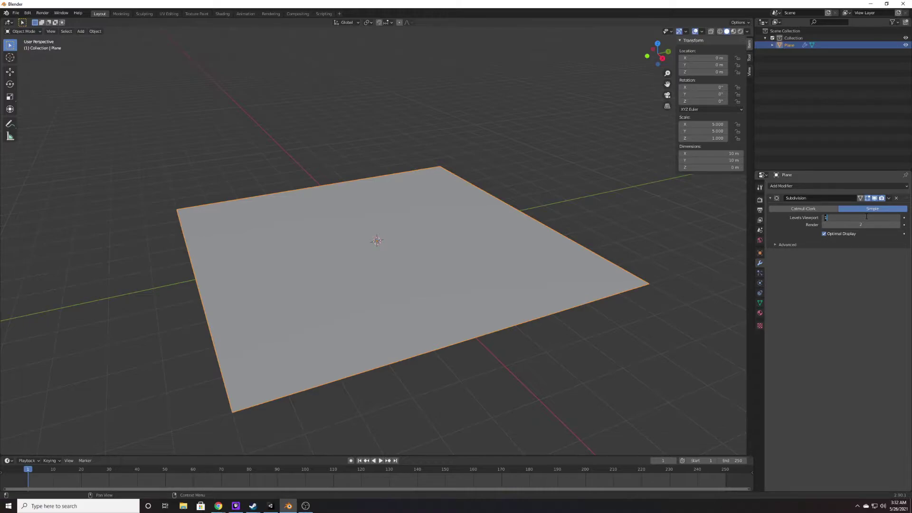
pyautogui.write('8')
pyautogui.press('Return')
pyautogui.click(888, 198)
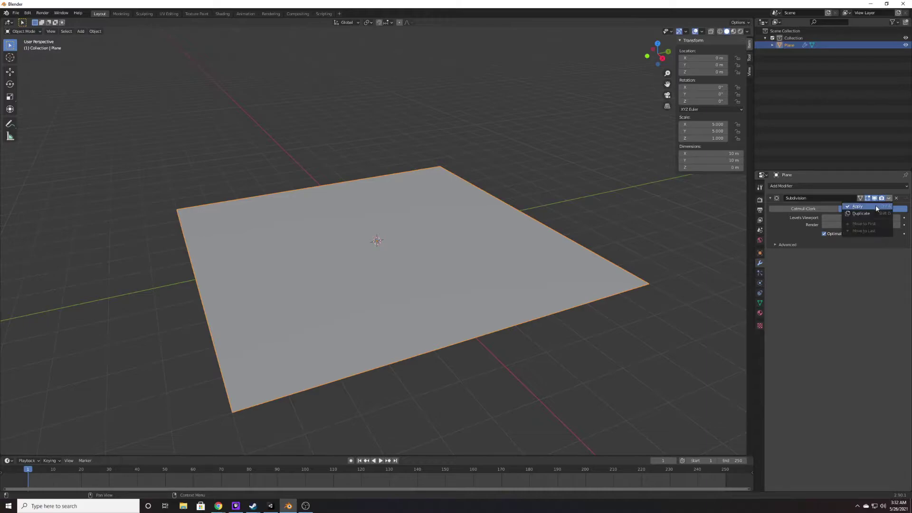
pyautogui.click(877, 208)
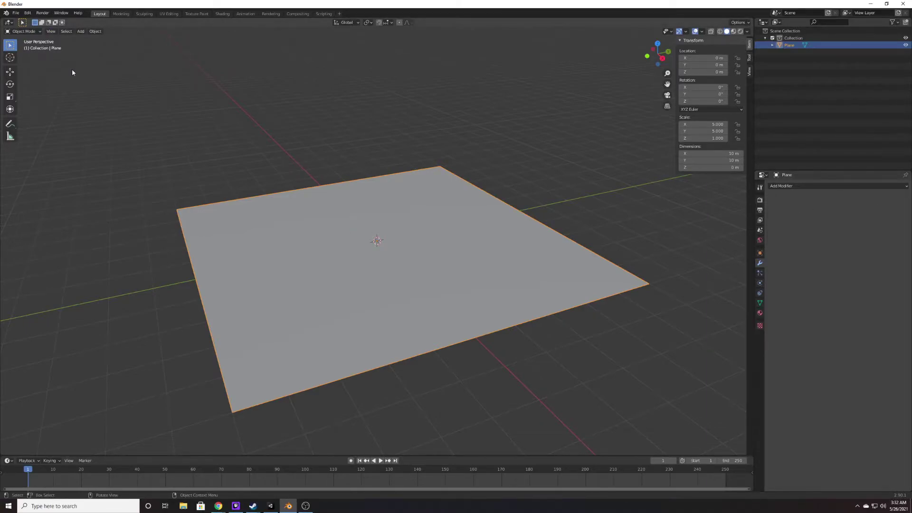
# Step: Switch the plane to Edit Mode and inspect the density of its subdivided mesh
pyautogui.click(32, 32)
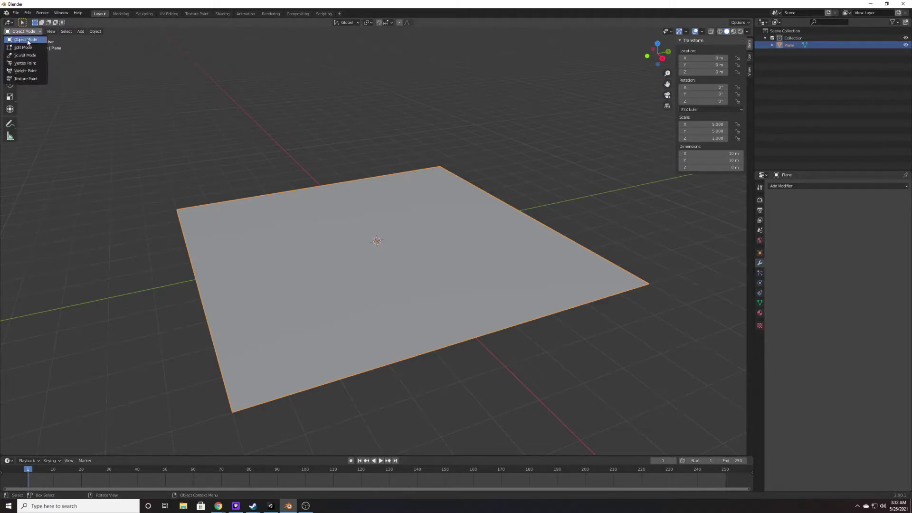
pyautogui.click(26, 43)
pyautogui.scroll(10, 356, 261)
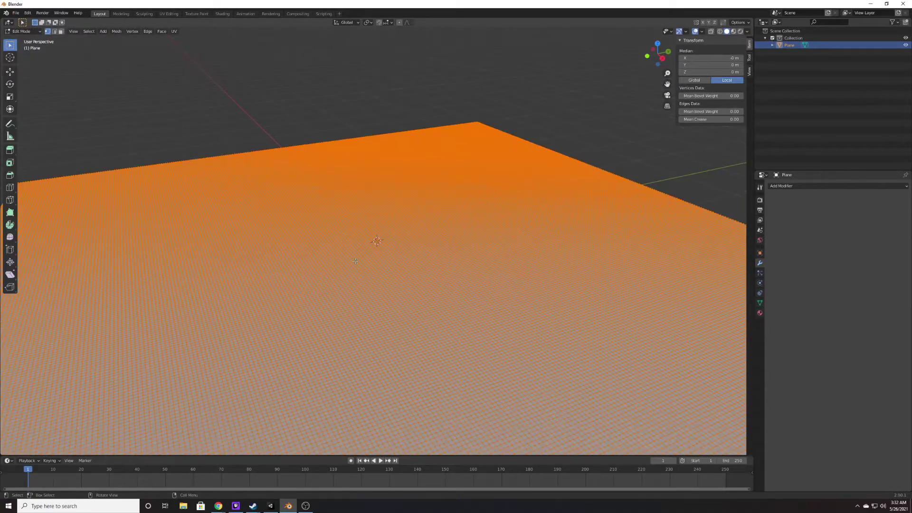
pyautogui.scroll(3, 355, 261)
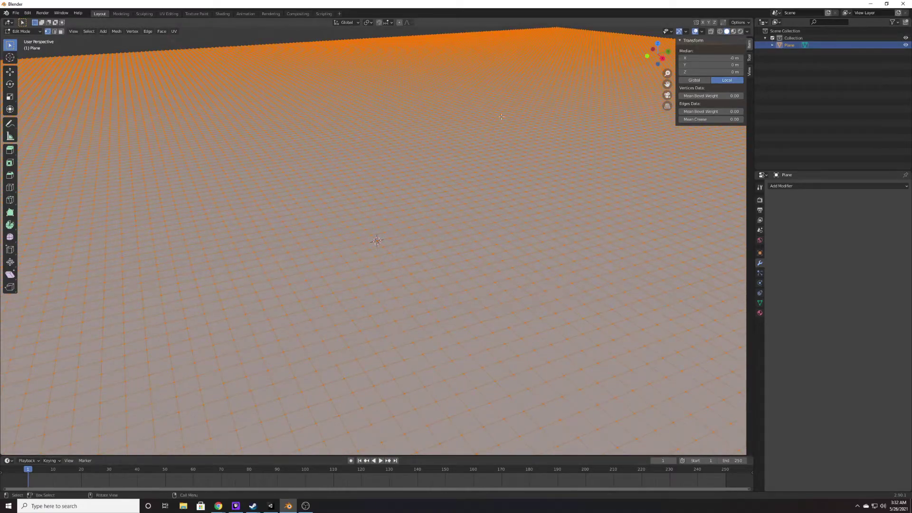
pyautogui.scroll(-8, 502, 116)
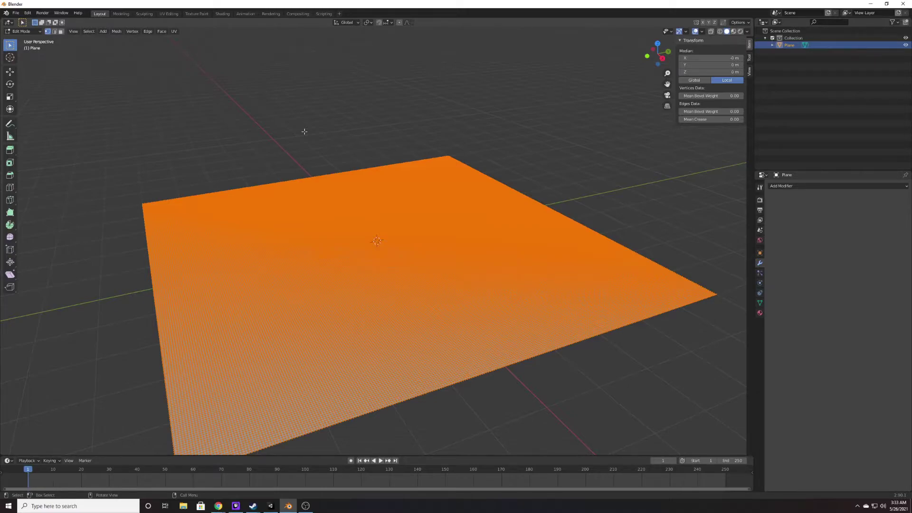
# Step: Switch to the Sculpting workspace and choose the Clay Strips brush
pyautogui.click(144, 14)
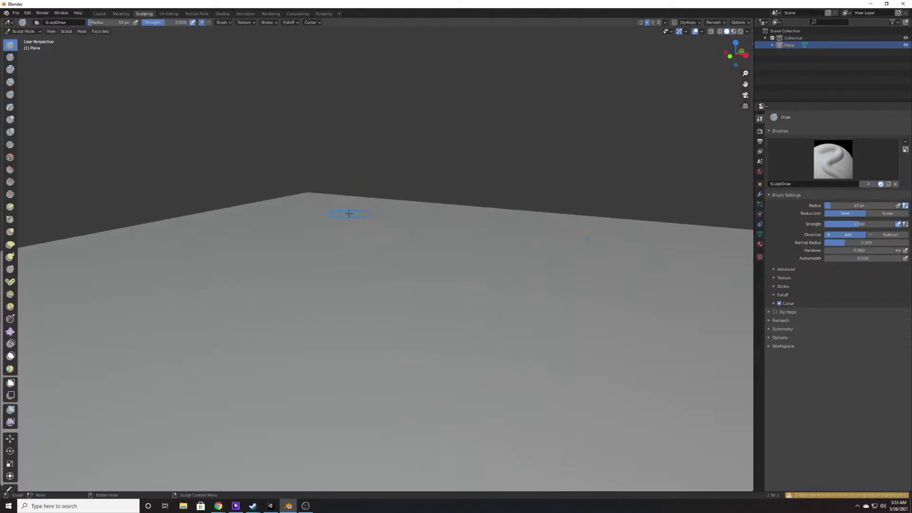
pyautogui.moveTo(442, 236); pyautogui.dragTo(381, 241, button='middle')
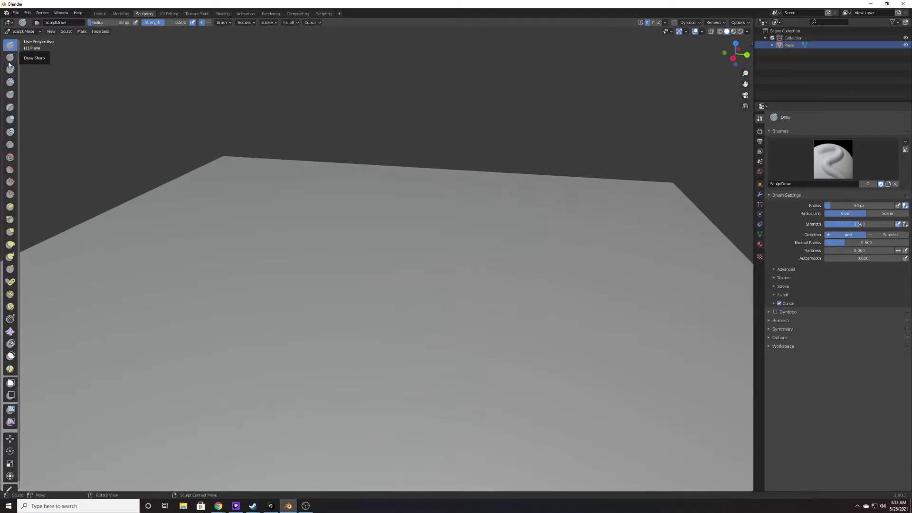
pyautogui.click(10, 81)
# Step: Turn off X-axis mirror symmetry for sculpting
pyautogui.moveTo(271, 263)
pyautogui.mouseDown()
pyautogui.moveTo(309, 293)
pyautogui.moveTo(482, 345)
pyautogui.moveTo(266, 304)
pyautogui.moveTo(494, 359)
pyautogui.moveTo(275, 350)
pyautogui.moveTo(339, 302)
pyautogui.moveTo(309, 309)
pyautogui.moveTo(380, 332)
pyautogui.moveTo(594, 28)
pyautogui.moveTo(651, 36)
pyautogui.mouseUp()
pyautogui.press('Escape')
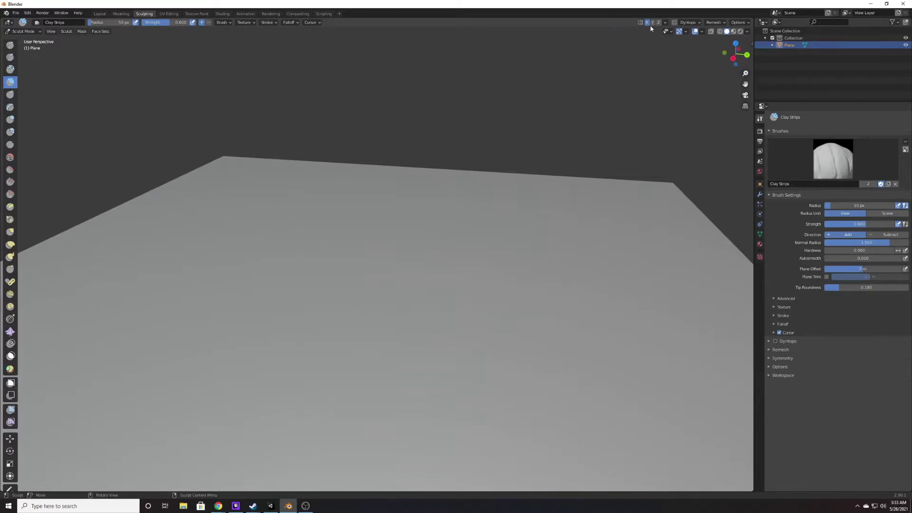
pyautogui.click(649, 24)
pyautogui.moveTo(336, 234)
pyautogui.mouseDown()
pyautogui.moveTo(560, 256)
pyautogui.moveTo(234, 239)
pyautogui.moveTo(375, 257)
pyautogui.moveTo(322, 260)
pyautogui.mouseUp()
pyautogui.press('Escape')
pyautogui.moveTo(322, 261); pyautogui.dragTo(469, 236, button='middle')
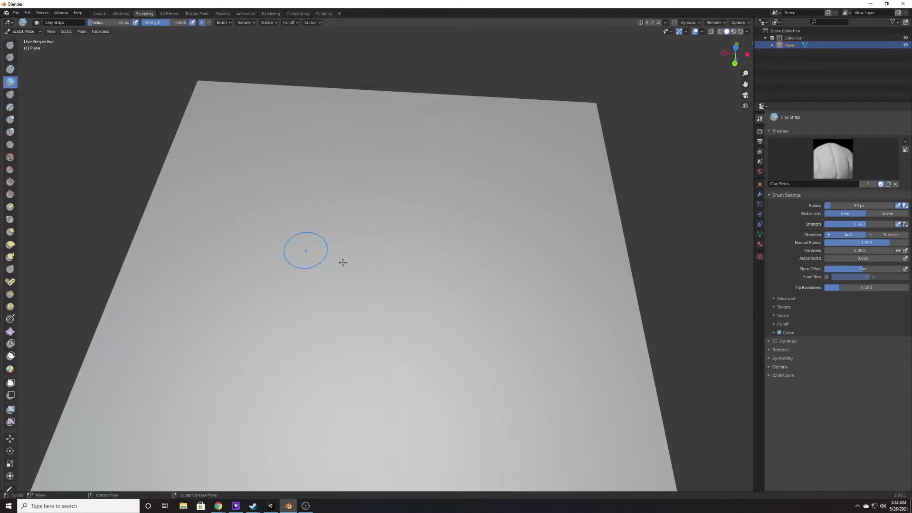
# Step: Try raised Clay Strips strokes along one long edge of the plane and undo them
pyautogui.moveTo(608, 441)
pyautogui.mouseDown()
pyautogui.moveTo(592, 421)
pyautogui.moveTo(606, 287)
pyautogui.moveTo(560, 181)
pyautogui.moveTo(582, 418)
pyautogui.moveTo(566, 408)
pyautogui.mouseUp()
pyautogui.hotkey('ctrl', 'z')
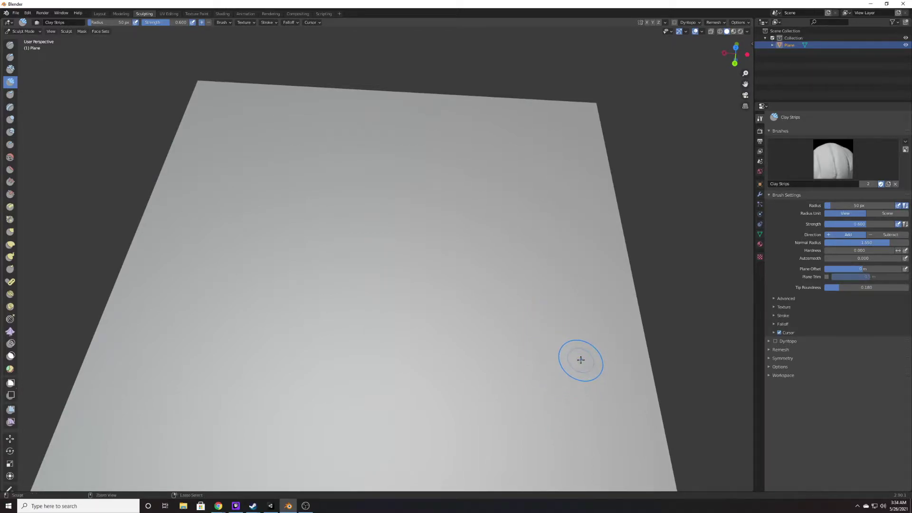
pyautogui.moveTo(572, 382)
pyautogui.mouseDown()
pyautogui.moveTo(561, 285)
pyautogui.moveTo(567, 216)
pyautogui.moveTo(570, 382)
pyautogui.moveTo(559, 228)
pyautogui.moveTo(565, 211)
pyautogui.moveTo(564, 304)
pyautogui.mouseUp()
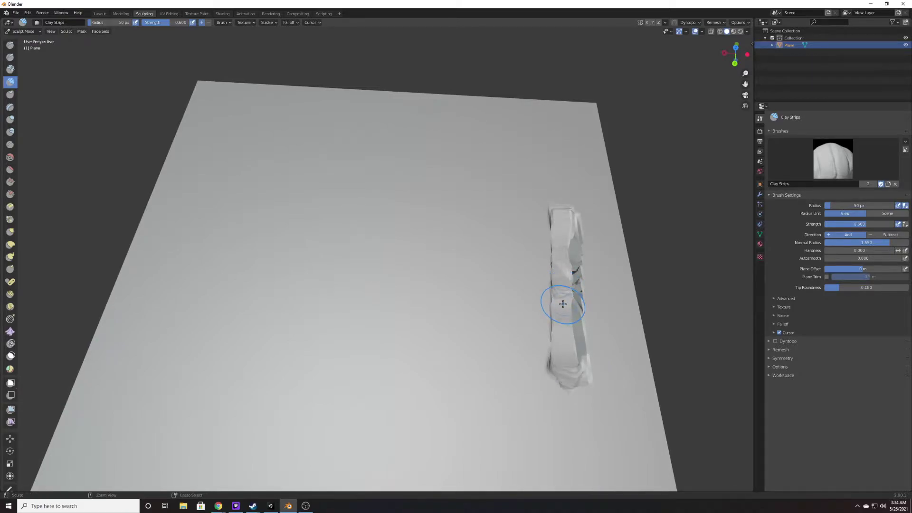
pyautogui.hotkey('ctrl', 'z')
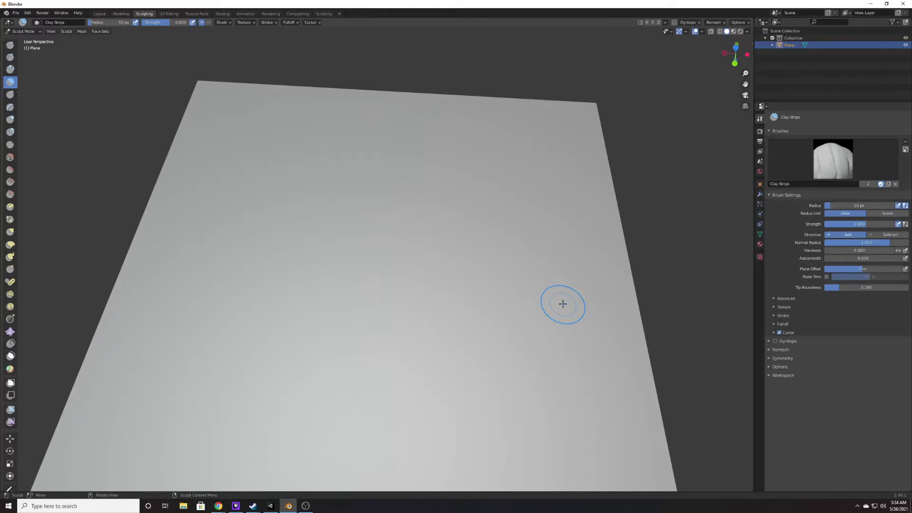
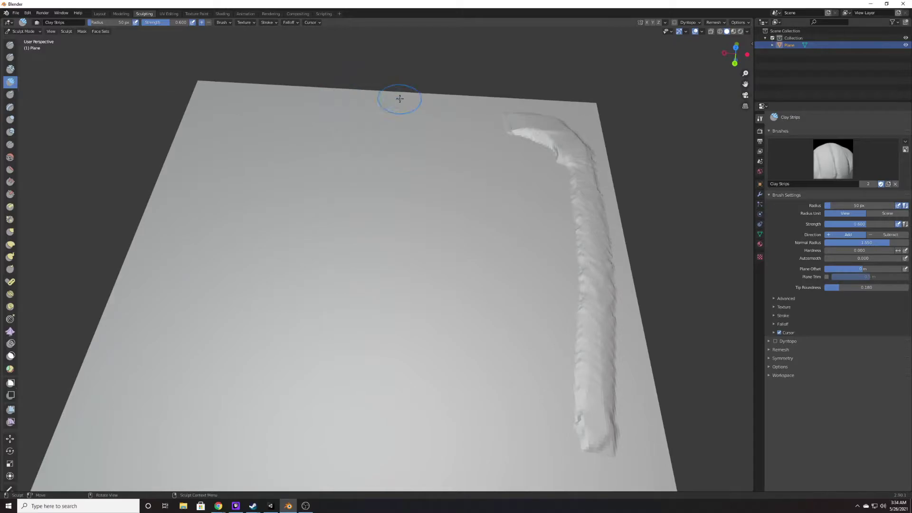
pyautogui.press('x')
pyautogui.moveTo(347, 162)
pyautogui.mouseDown()
pyautogui.moveTo(253, 231)
pyautogui.moveTo(331, 149)
pyautogui.moveTo(339, 166)
pyautogui.moveTo(264, 213)
pyautogui.mouseUp()
pyautogui.hotkey('ctrl', 'z')
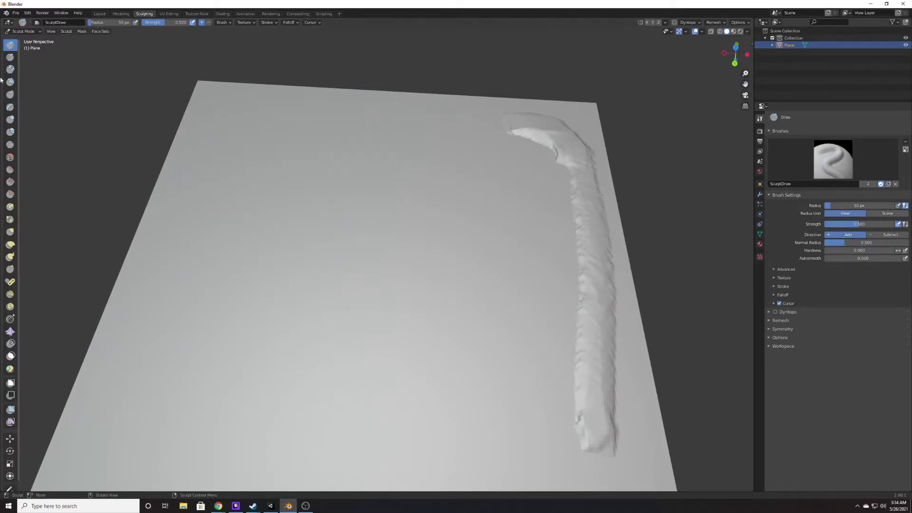
pyautogui.press('c')
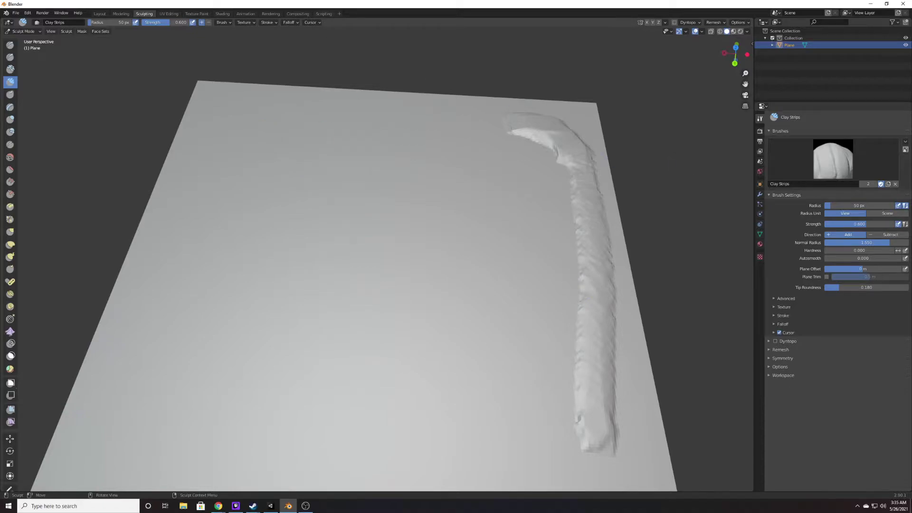
# Step: Sculpt two curving Clay Strips ridges, one extending the edge ridge's hooked end and one branching off its middle, redoing unsatisfactory strokes
pyautogui.moveTo(551, 134)
pyautogui.mouseDown()
pyautogui.moveTo(520, 125)
pyautogui.moveTo(503, 136)
pyautogui.moveTo(513, 214)
pyautogui.mouseUp()
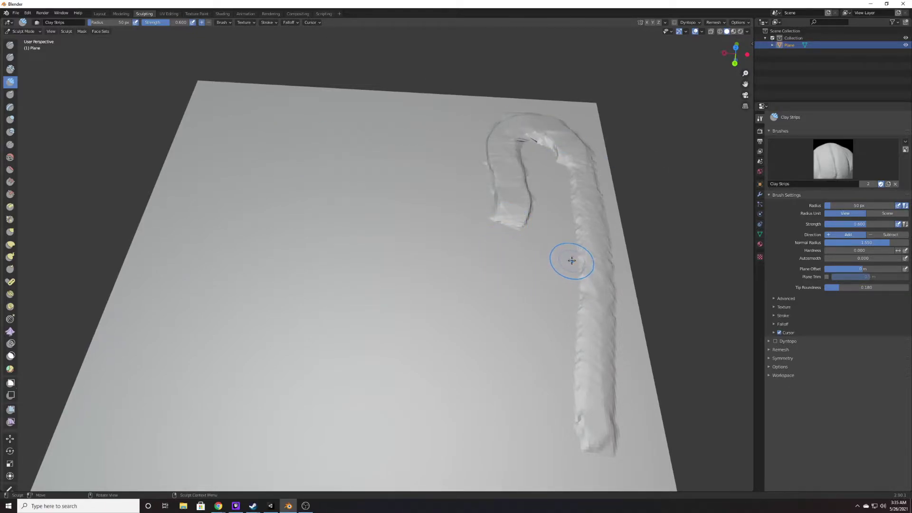
pyautogui.moveTo(575, 242)
pyautogui.mouseDown()
pyautogui.moveTo(568, 259)
pyautogui.moveTo(542, 268)
pyautogui.moveTo(446, 267)
pyautogui.moveTo(483, 211)
pyautogui.moveTo(462, 179)
pyautogui.moveTo(474, 245)
pyautogui.mouseUp()
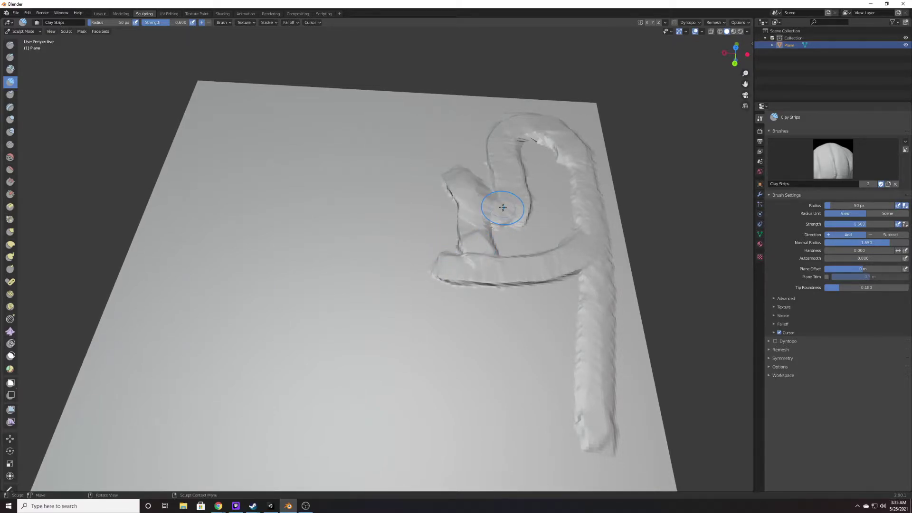
pyautogui.hotkey('ctrl', 'z')
pyautogui.moveTo(503, 210)
pyautogui.mouseDown()
pyautogui.moveTo(450, 212)
pyautogui.moveTo(467, 213)
pyautogui.moveTo(444, 206)
pyautogui.moveTo(457, 209)
pyautogui.moveTo(428, 148)
pyautogui.moveTo(401, 131)
pyautogui.mouseUp()
pyautogui.moveTo(442, 257)
pyautogui.mouseDown()
pyautogui.moveTo(393, 178)
pyautogui.moveTo(407, 230)
pyautogui.mouseUp()
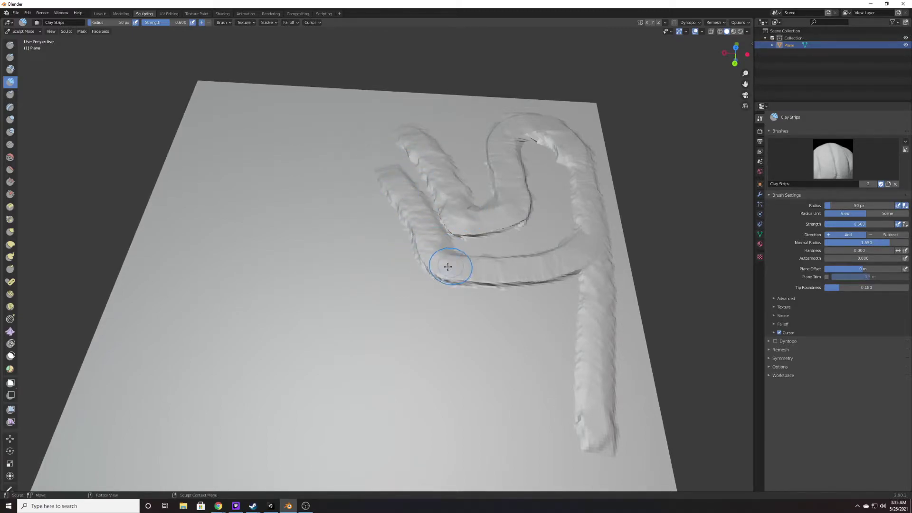
pyautogui.hotkey('ctrl', 'z')
pyautogui.moveTo(438, 264)
pyautogui.mouseDown()
pyautogui.moveTo(401, 235)
pyautogui.moveTo(364, 182)
pyautogui.mouseUp()
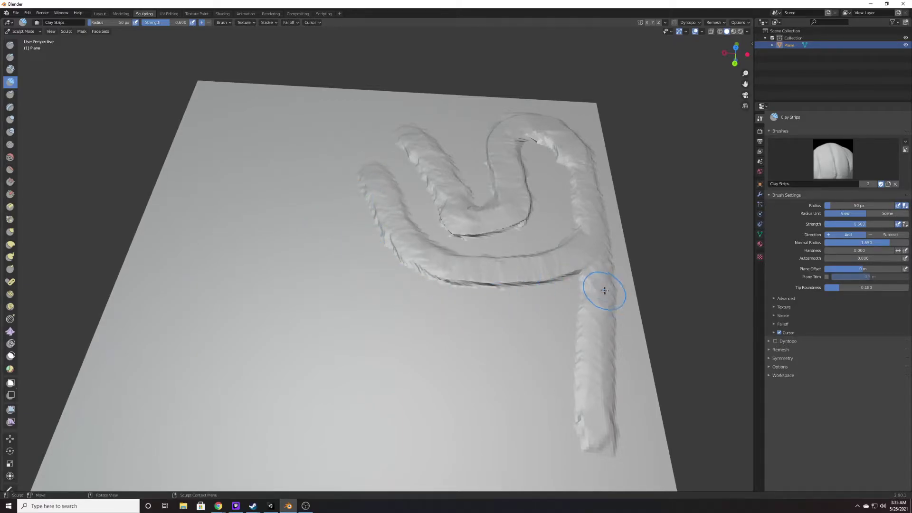
# Step: Sculpt a winding Clay Strips branch and a short straight one off the long edge ridge, building up the ridge between them
pyautogui.moveTo(590, 275)
pyautogui.mouseDown()
pyautogui.moveTo(564, 276)
pyautogui.moveTo(582, 297)
pyautogui.moveTo(567, 318)
pyautogui.moveTo(520, 337)
pyautogui.moveTo(505, 330)
pyautogui.moveTo(521, 324)
pyautogui.moveTo(460, 327)
pyautogui.moveTo(505, 331)
pyautogui.moveTo(436, 344)
pyautogui.moveTo(429, 386)
pyautogui.mouseUp()
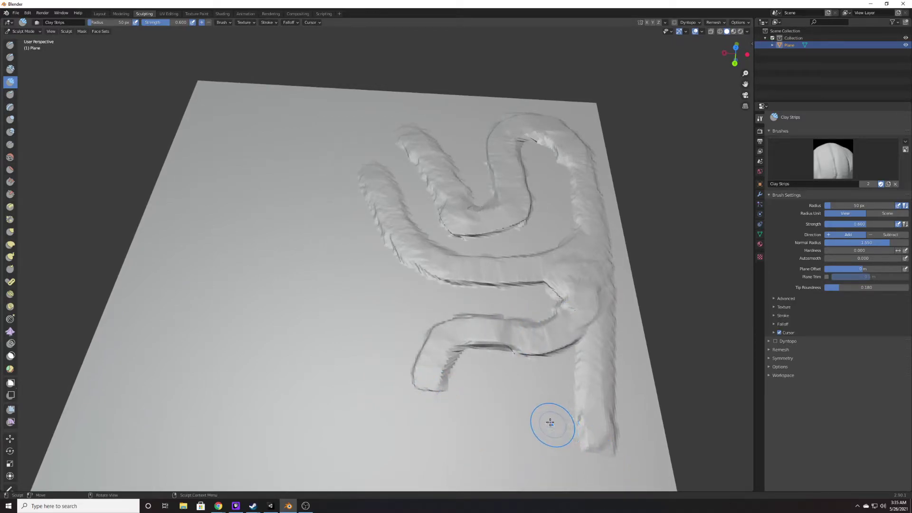
pyautogui.moveTo(570, 381)
pyautogui.mouseDown()
pyautogui.moveTo(510, 392)
pyautogui.moveTo(525, 386)
pyautogui.mouseUp()
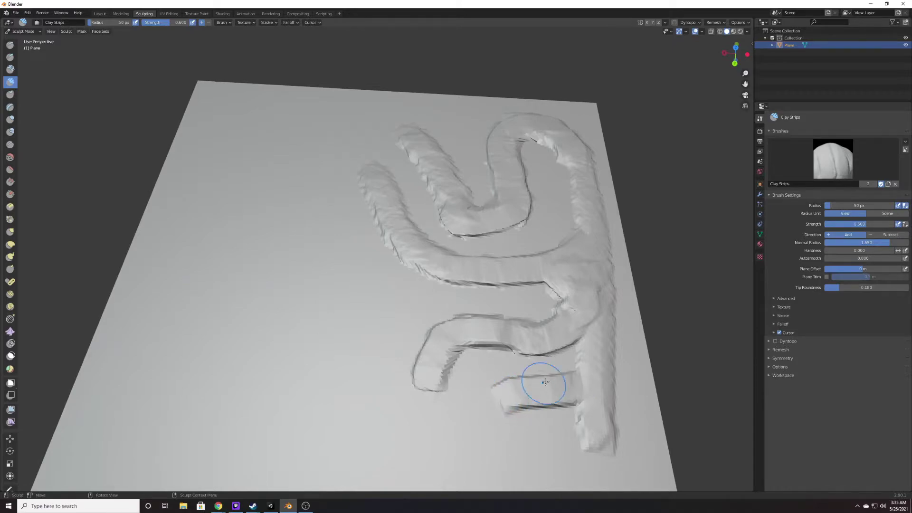
pyautogui.moveTo(576, 340); pyautogui.dragTo(585, 352)
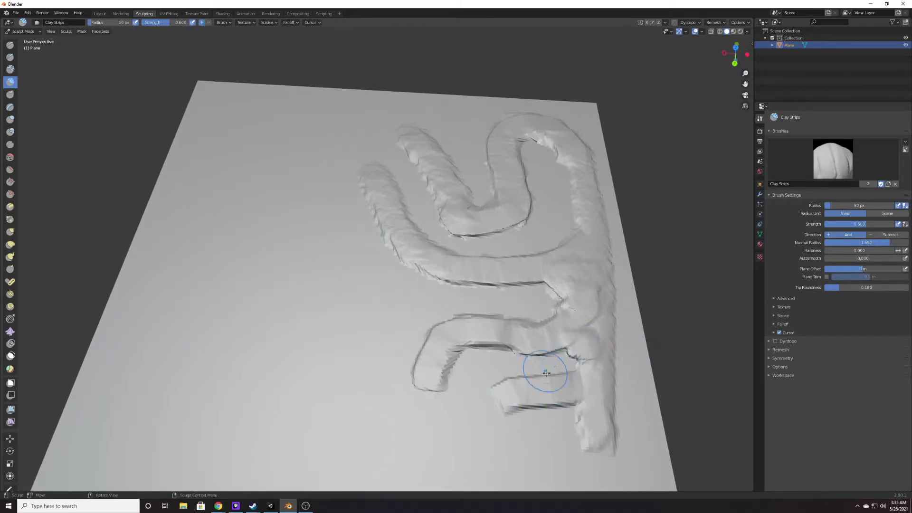
# Step: Sculpt a Clay Strips ridge along the plane's near edge, finishing it with a U-shaped bend and a forked branch
pyautogui.moveTo(583, 468)
pyautogui.mouseDown()
pyautogui.moveTo(322, 457)
pyautogui.moveTo(307, 450)
pyautogui.moveTo(303, 414)
pyautogui.moveTo(320, 380)
pyautogui.moveTo(315, 347)
pyautogui.mouseUp()
pyautogui.moveTo(287, 448)
pyautogui.mouseDown()
pyautogui.moveTo(250, 463)
pyautogui.moveTo(224, 450)
pyautogui.moveTo(242, 359)
pyautogui.mouseUp()
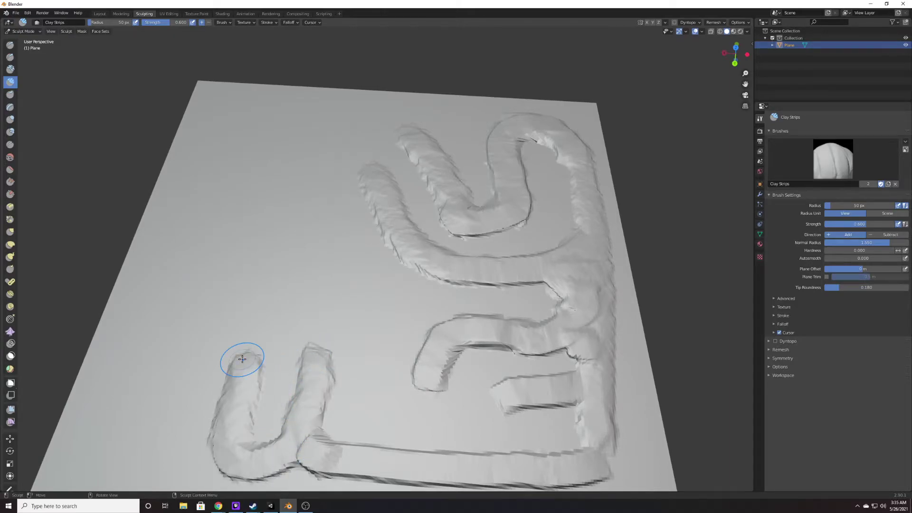
pyautogui.moveTo(322, 391); pyautogui.dragTo(391, 322)
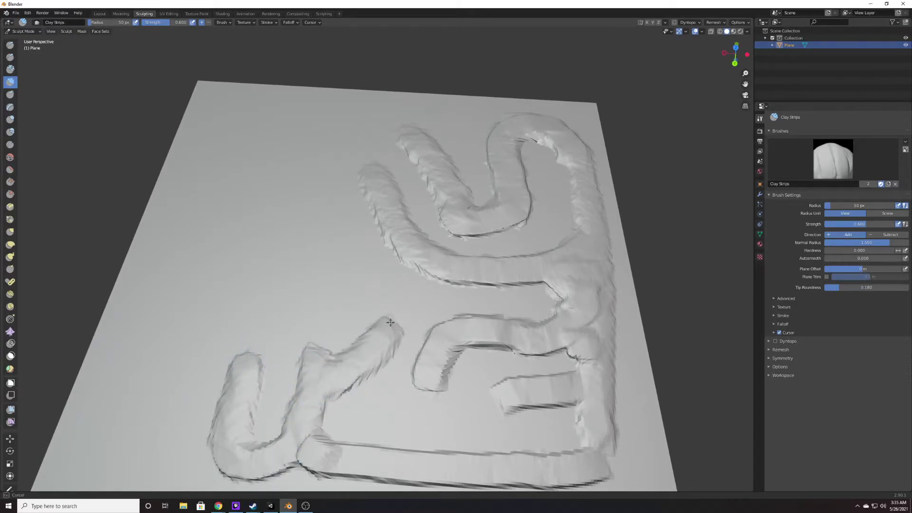
# Step: Lengthen the winding branch and the fork's upper prong, and add a small isolated mound between the ridges
pyautogui.moveTo(418, 396)
pyautogui.mouseDown()
pyautogui.moveTo(378, 417)
pyautogui.moveTo(399, 397)
pyautogui.mouseUp()
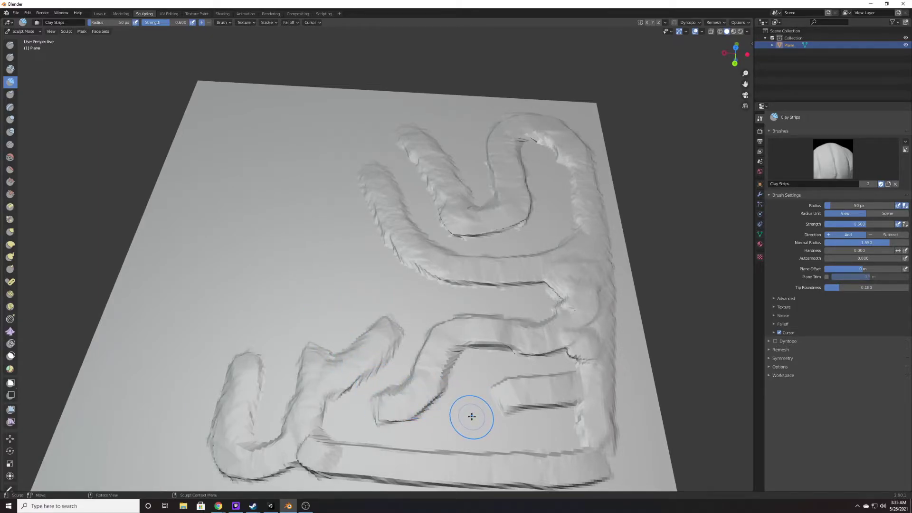
pyautogui.moveTo(472, 417); pyautogui.dragTo(464, 418)
pyautogui.moveTo(309, 346)
pyautogui.mouseDown()
pyautogui.moveTo(309, 303)
pyautogui.moveTo(312, 321)
pyautogui.moveTo(332, 287)
pyautogui.moveTo(327, 302)
pyautogui.moveTo(372, 275)
pyautogui.mouseUp()
# Step: Sculpt a ridge curving around the near corner and up the opposite long edge, with branches reaching inward
pyautogui.moveTo(329, 245)
pyautogui.mouseDown()
pyautogui.moveTo(258, 267)
pyautogui.moveTo(203, 304)
pyautogui.moveTo(189, 330)
pyautogui.moveTo(135, 355)
pyautogui.moveTo(99, 443)
pyautogui.moveTo(168, 459)
pyautogui.moveTo(192, 451)
pyautogui.moveTo(194, 421)
pyautogui.moveTo(227, 370)
pyautogui.moveTo(209, 401)
pyautogui.mouseUp()
pyautogui.moveTo(209, 402); pyautogui.dragTo(148, 443)
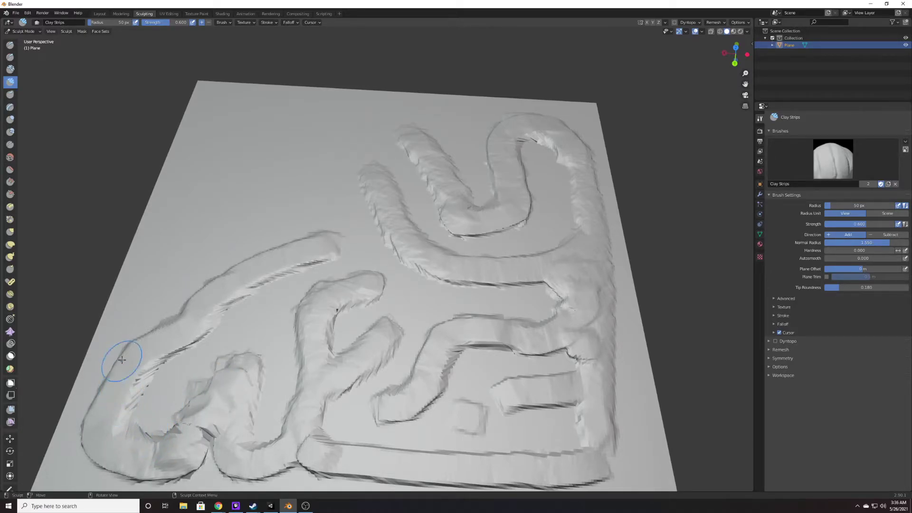
pyautogui.moveTo(141, 334)
pyautogui.mouseDown()
pyautogui.moveTo(175, 234)
pyautogui.moveTo(191, 218)
pyautogui.moveTo(262, 220)
pyautogui.moveTo(326, 190)
pyautogui.mouseUp()
pyautogui.moveTo(217, 240); pyautogui.dragTo(173, 266)
pyautogui.moveTo(188, 214); pyautogui.dragTo(234, 159)
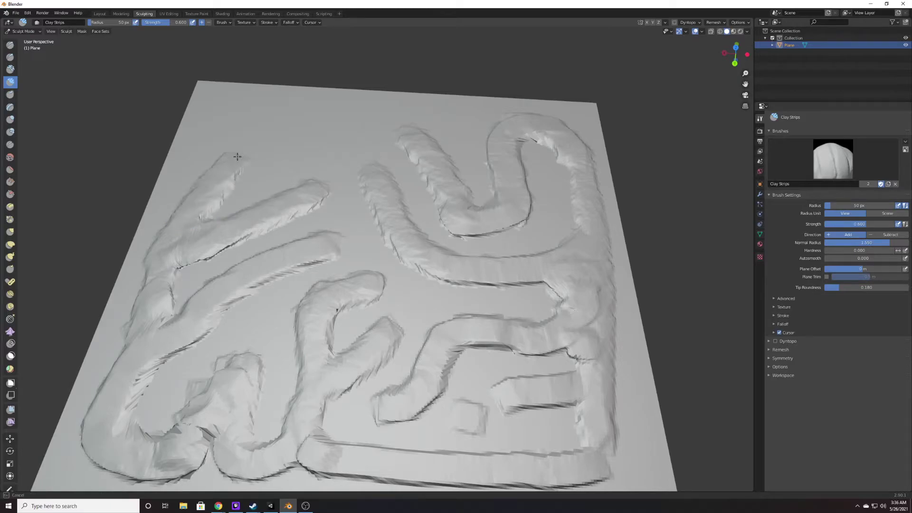
# Step: Extend the ridge along the far edge to meet the existing winding ridge, undoing and resculpting the connecting stroke
pyautogui.moveTo(304, 188)
pyautogui.mouseDown()
pyautogui.moveTo(315, 119)
pyautogui.moveTo(270, 120)
pyautogui.moveTo(304, 90)
pyautogui.moveTo(350, 94)
pyautogui.moveTo(423, 138)
pyautogui.mouseUp()
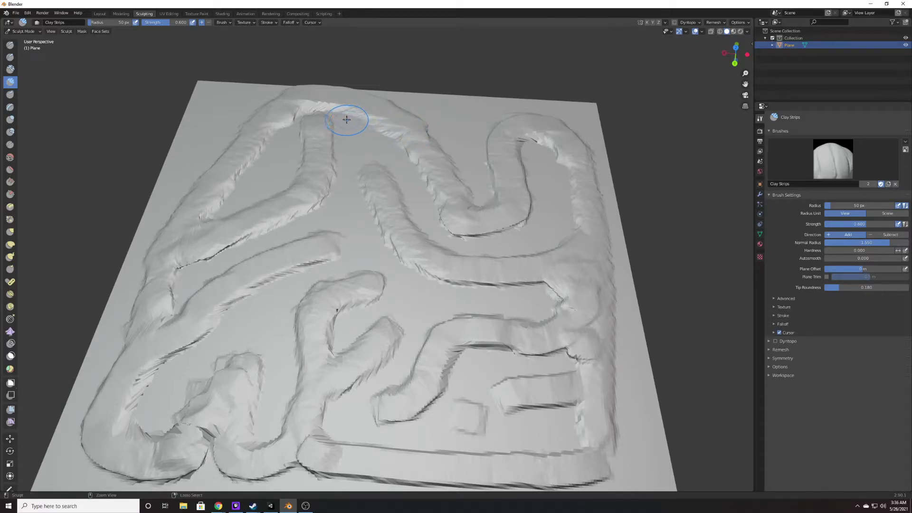
pyautogui.hotkey('ctrl', 'z')
pyautogui.moveTo(306, 202)
pyautogui.mouseDown()
pyautogui.moveTo(322, 137)
pyautogui.moveTo(258, 122)
pyautogui.moveTo(370, 97)
pyautogui.moveTo(418, 115)
pyautogui.moveTo(401, 122)
pyautogui.moveTo(304, 108)
pyautogui.moveTo(232, 152)
pyautogui.moveTo(206, 203)
pyautogui.mouseUp()
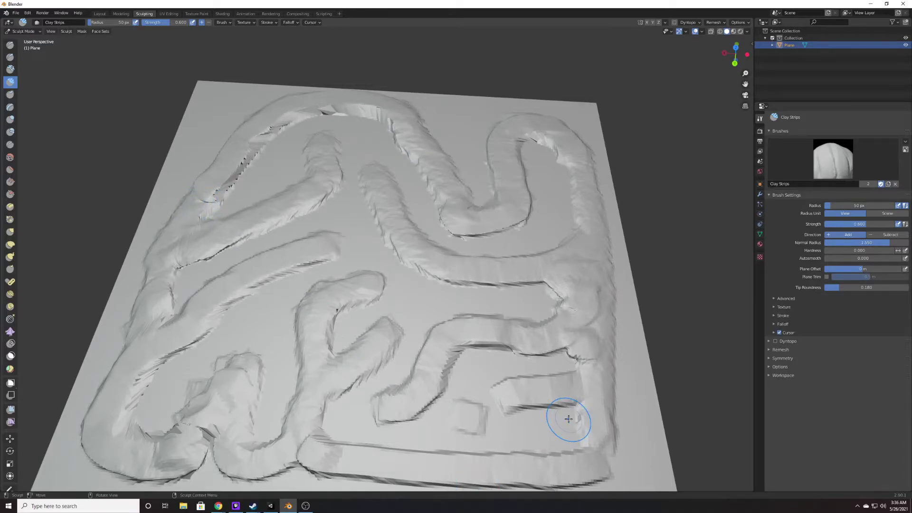
# Step: Switch to the Draw brush and build up the arched ridge along the plane's far edge
pyautogui.moveTo(517, 423)
pyautogui.mouseDown()
pyautogui.moveTo(534, 430)
pyautogui.moveTo(553, 431)
pyautogui.mouseUp()
pyautogui.press('x')
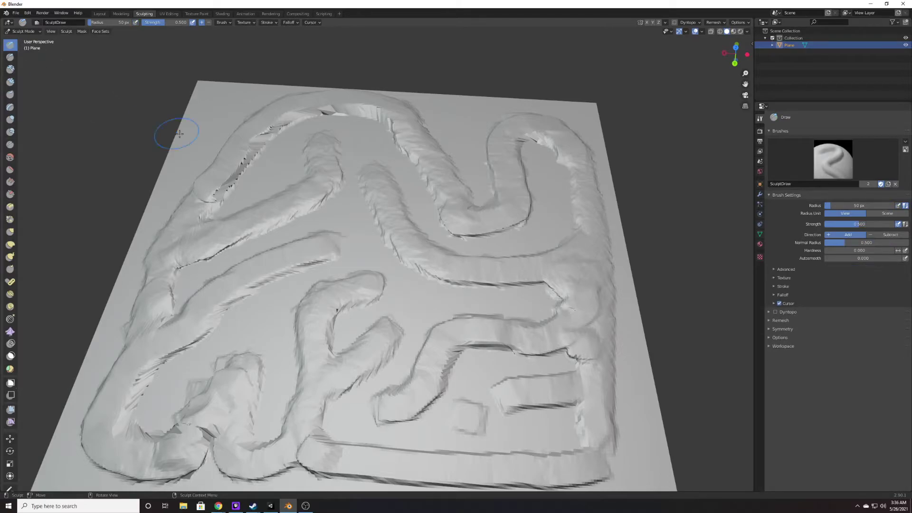
pyautogui.moveTo(215, 181)
pyautogui.mouseDown()
pyautogui.moveTo(249, 147)
pyautogui.moveTo(418, 125)
pyautogui.mouseUp()
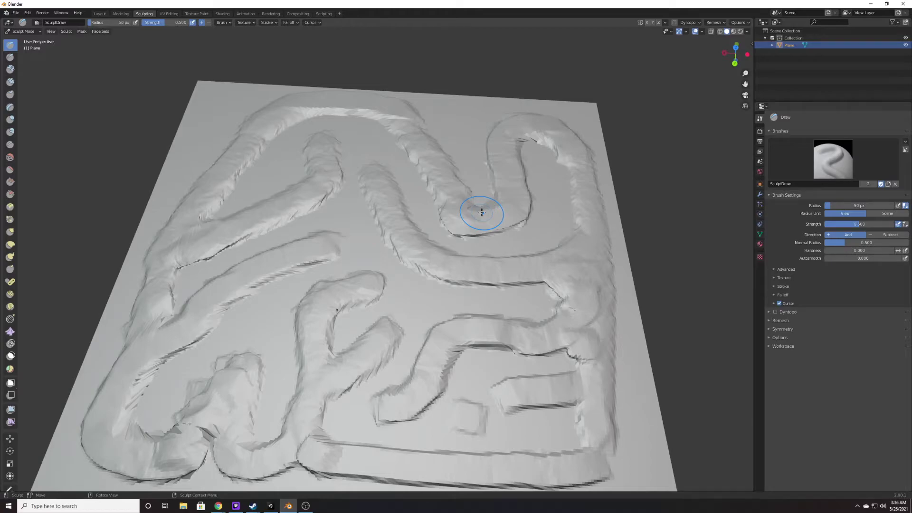
# Step: Raise and round the near forked ridge, its U-shaped bend and the winding ridge at the far corner with Draw brush strokes
pyautogui.scroll(3, 143, 371)
pyautogui.moveTo(126, 387)
pyautogui.mouseDown(button='middle')
pyautogui.moveTo(63, 347)
pyautogui.moveTo(153, 331)
pyautogui.moveTo(155, 347)
pyautogui.moveTo(98, 346)
pyautogui.moveTo(348, 275)
pyautogui.moveTo(379, 270)
pyautogui.moveTo(385, 283)
pyautogui.mouseUp(button='middle')
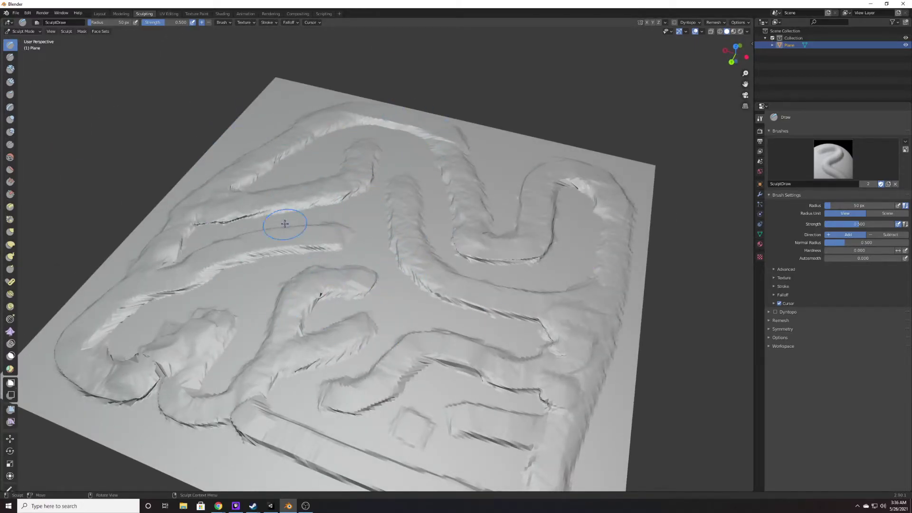
pyautogui.moveTo(333, 280)
pyautogui.mouseDown()
pyautogui.moveTo(306, 279)
pyautogui.moveTo(314, 285)
pyautogui.moveTo(279, 314)
pyautogui.moveTo(269, 350)
pyautogui.moveTo(284, 340)
pyautogui.moveTo(252, 387)
pyautogui.moveTo(173, 406)
pyautogui.moveTo(199, 324)
pyautogui.moveTo(230, 312)
pyautogui.moveTo(203, 328)
pyautogui.mouseUp()
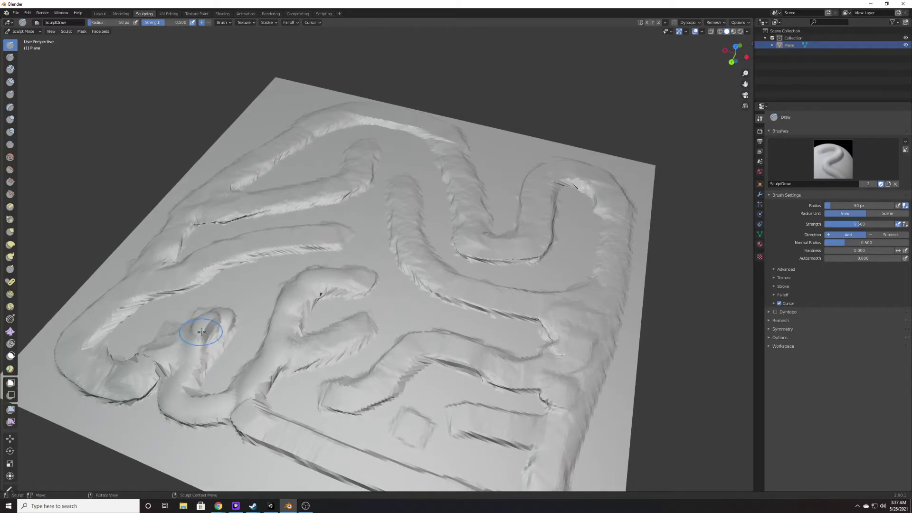
pyautogui.moveTo(475, 216)
pyautogui.mouseDown()
pyautogui.moveTo(454, 162)
pyautogui.moveTo(470, 237)
pyautogui.moveTo(539, 235)
pyautogui.moveTo(527, 245)
pyautogui.moveTo(543, 193)
pyautogui.moveTo(577, 178)
pyautogui.moveTo(610, 199)
pyautogui.moveTo(607, 215)
pyautogui.mouseUp()
pyautogui.moveTo(598, 255); pyautogui.dragTo(608, 231)
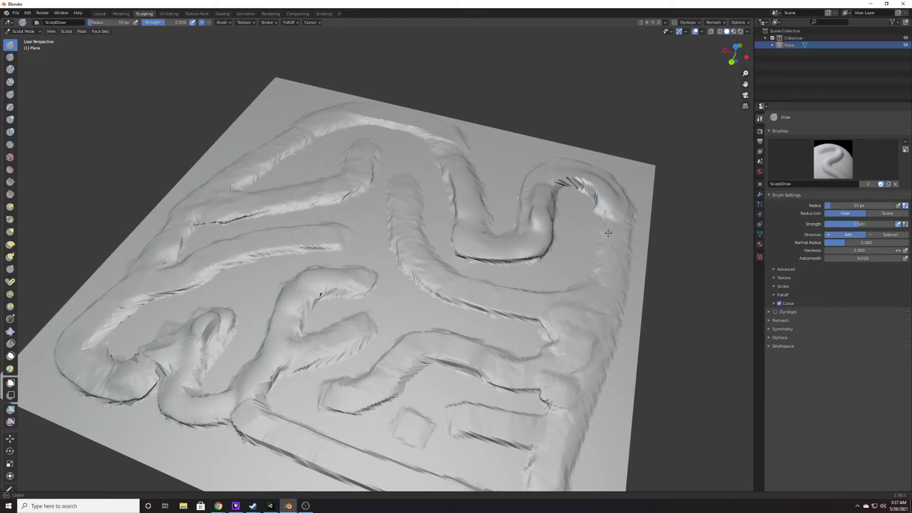
# Step: Build up the long edge ridge, the isolated mound and the near fork's prongs with the Draw brush
pyautogui.moveTo(595, 296)
pyautogui.mouseDown()
pyautogui.moveTo(534, 333)
pyautogui.moveTo(557, 339)
pyautogui.moveTo(554, 357)
pyautogui.moveTo(585, 283)
pyautogui.moveTo(565, 320)
pyautogui.moveTo(540, 325)
pyautogui.moveTo(554, 323)
pyautogui.moveTo(568, 364)
pyautogui.mouseUp()
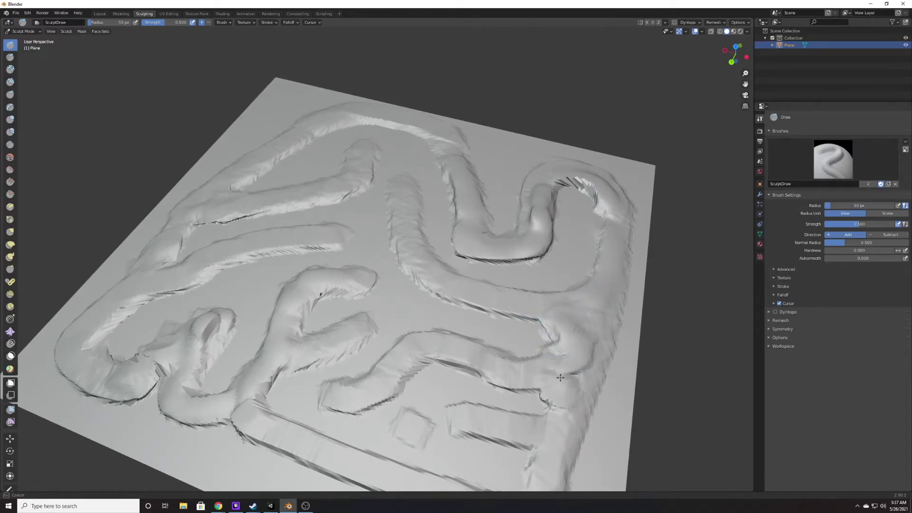
pyautogui.moveTo(413, 418); pyautogui.dragTo(407, 435)
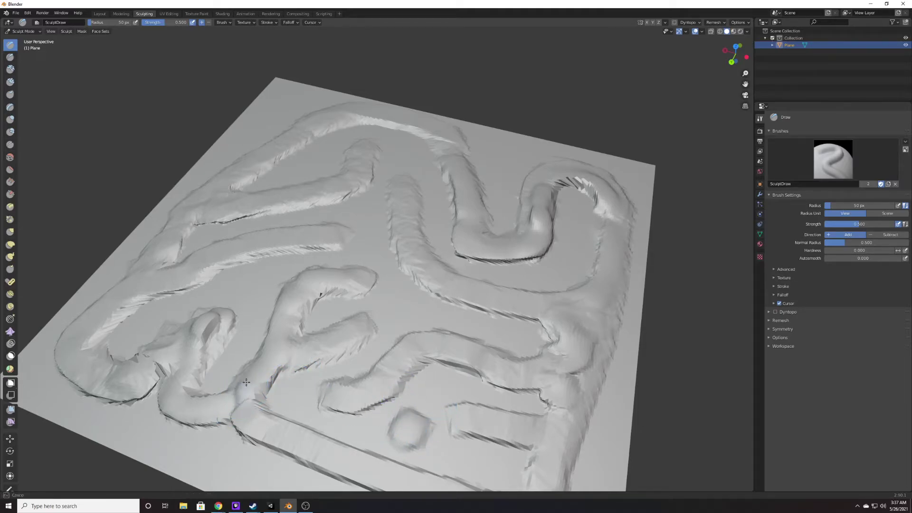
pyautogui.moveTo(345, 334); pyautogui.dragTo(363, 318)
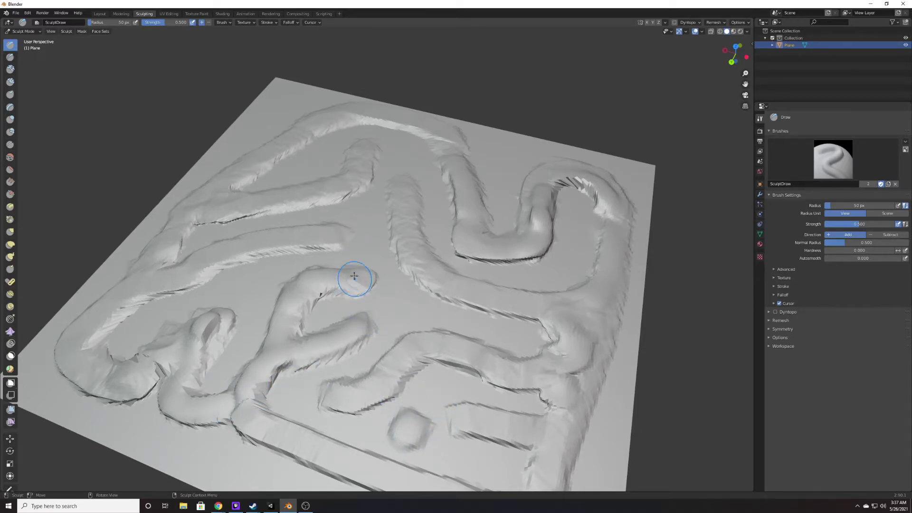
# Step: Thicken the opposite edge ridge with its branches, the far arch and the long curved middle ridge using the Draw brush
pyautogui.moveTo(355, 171)
pyautogui.mouseDown()
pyautogui.moveTo(368, 145)
pyautogui.moveTo(333, 197)
pyautogui.moveTo(214, 214)
pyautogui.moveTo(102, 304)
pyautogui.moveTo(83, 354)
pyautogui.moveTo(135, 375)
pyautogui.moveTo(188, 335)
pyautogui.moveTo(173, 270)
pyautogui.moveTo(259, 245)
pyautogui.moveTo(313, 242)
pyautogui.moveTo(346, 163)
pyautogui.moveTo(253, 197)
pyautogui.mouseUp()
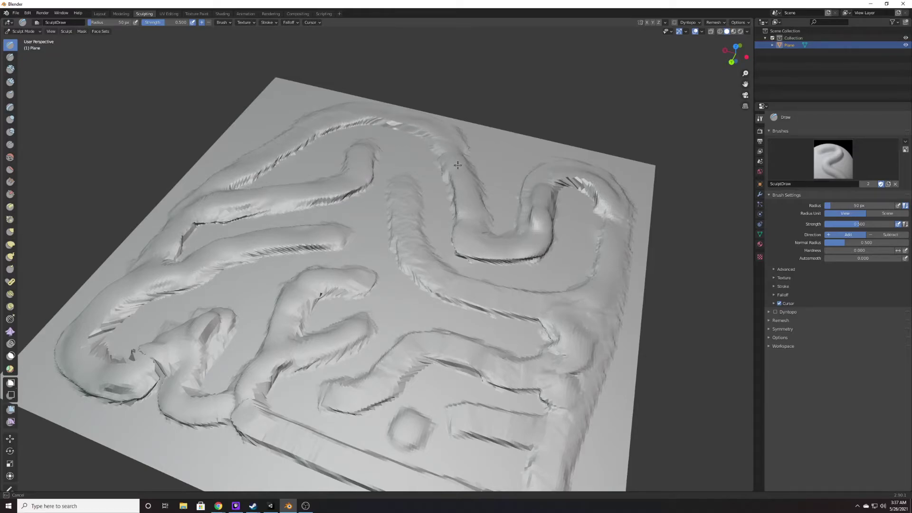
pyautogui.moveTo(457, 176)
pyautogui.mouseDown()
pyautogui.moveTo(455, 166)
pyautogui.moveTo(459, 176)
pyautogui.mouseUp()
pyautogui.moveTo(401, 193); pyautogui.dragTo(438, 275)
pyautogui.moveTo(411, 229); pyautogui.dragTo(411, 228)
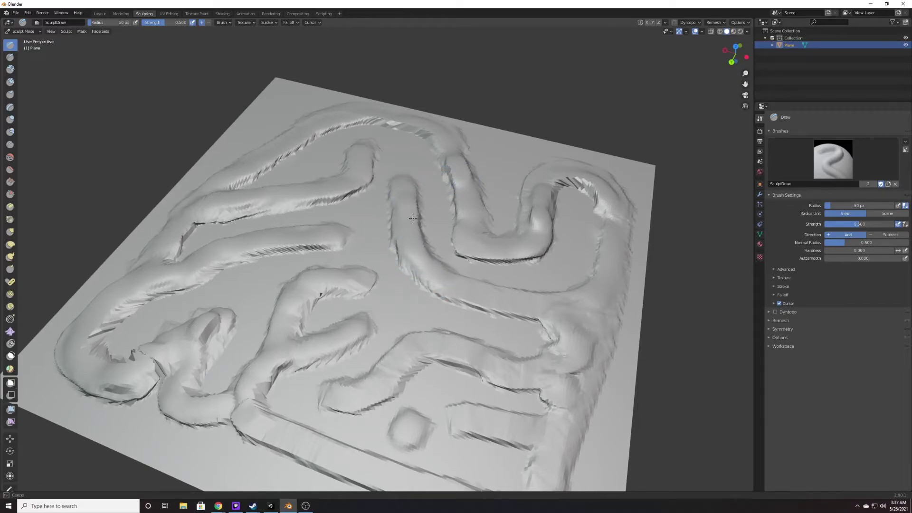
pyautogui.moveTo(402, 187); pyautogui.dragTo(397, 187)
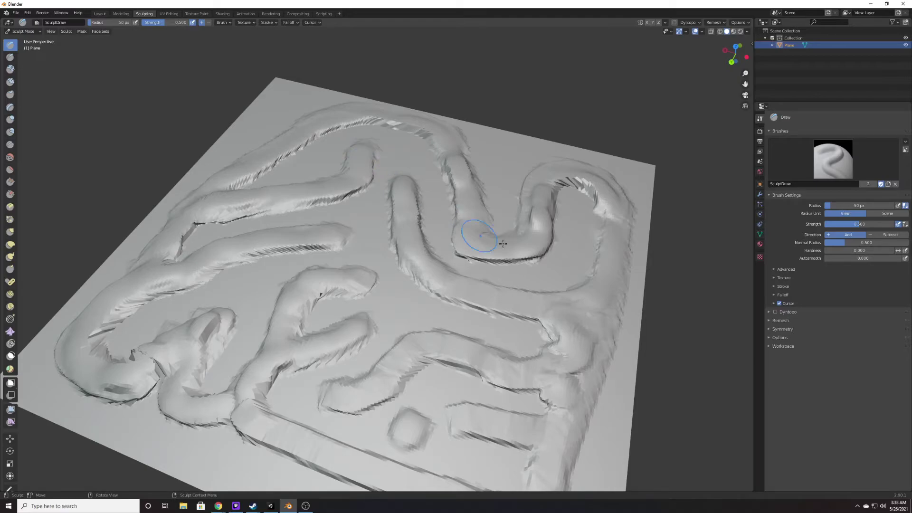
# Step: Touch up the long edge ridge's branch junction, the lump near the near corner and the inner branch ends with Draw strokes
pyautogui.moveTo(569, 371)
pyautogui.mouseDown()
pyautogui.moveTo(579, 343)
pyautogui.moveTo(572, 349)
pyautogui.mouseUp()
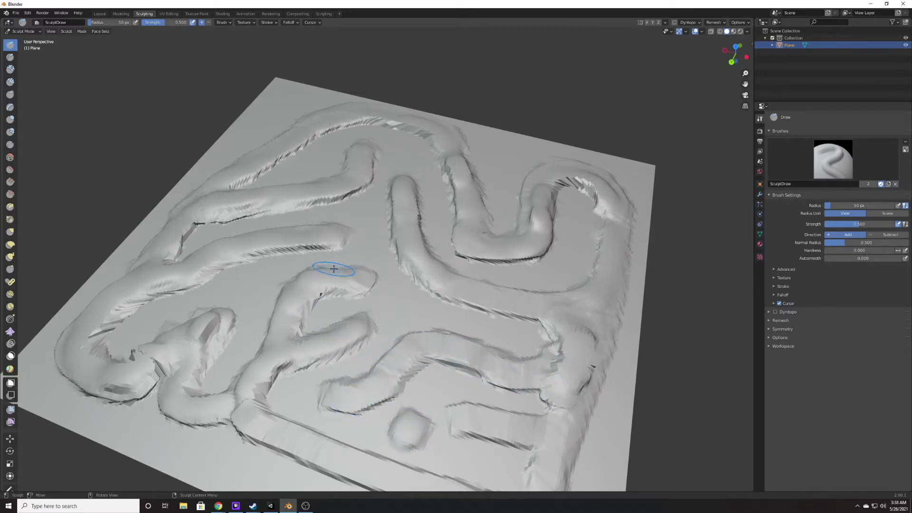
pyautogui.moveTo(191, 339)
pyautogui.mouseDown()
pyautogui.moveTo(171, 350)
pyautogui.moveTo(188, 348)
pyautogui.mouseUp()
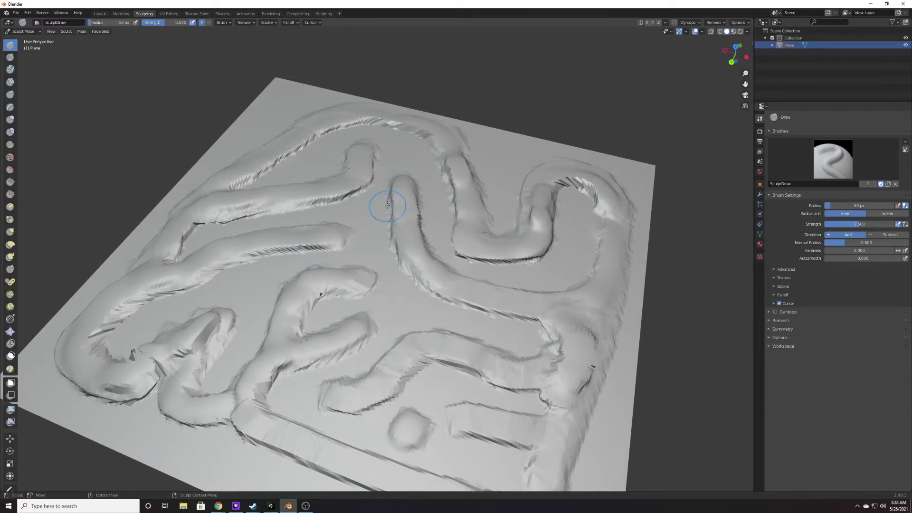
pyautogui.moveTo(359, 241)
pyautogui.mouseDown()
pyautogui.moveTo(332, 237)
pyautogui.moveTo(364, 283)
pyautogui.moveTo(371, 276)
pyautogui.moveTo(299, 305)
pyautogui.moveTo(371, 282)
pyautogui.mouseUp()
# Step: Return to the Layout workspace with the sculpted plane in Object Mode
pyautogui.scroll(2, 415, 287)
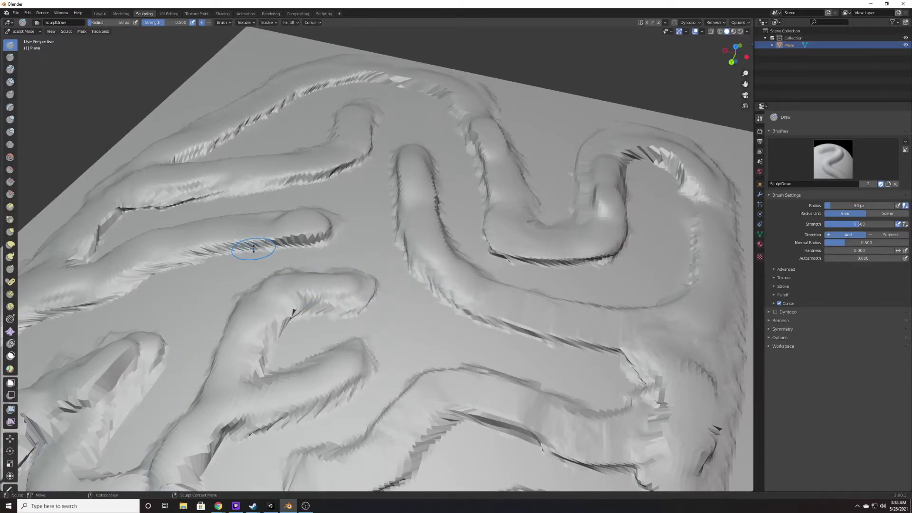
pyautogui.scroll(-5, 263, 275)
pyautogui.scroll(5, 485, 231)
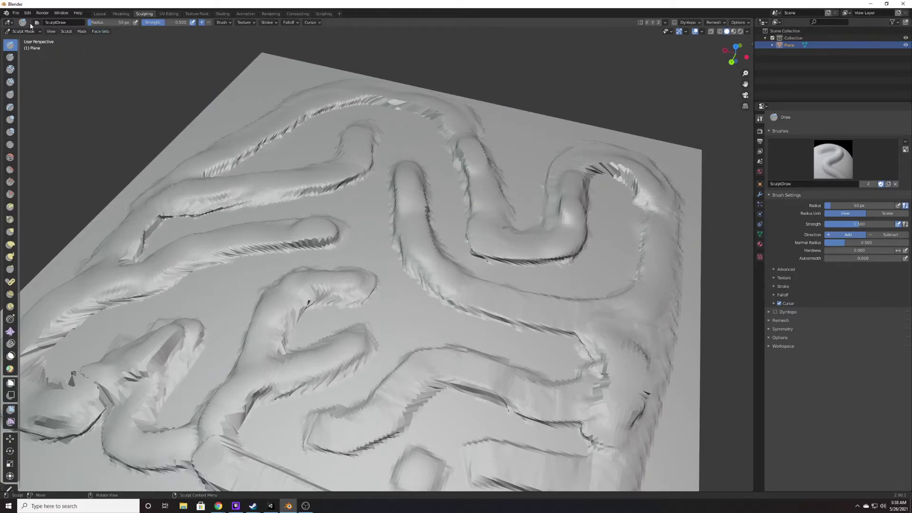
pyautogui.click(100, 14)
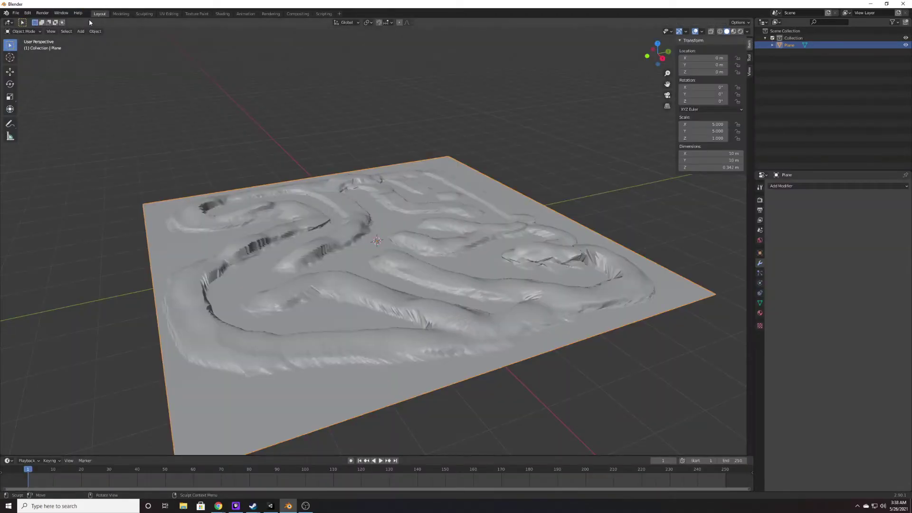
pyautogui.click(23, 32)
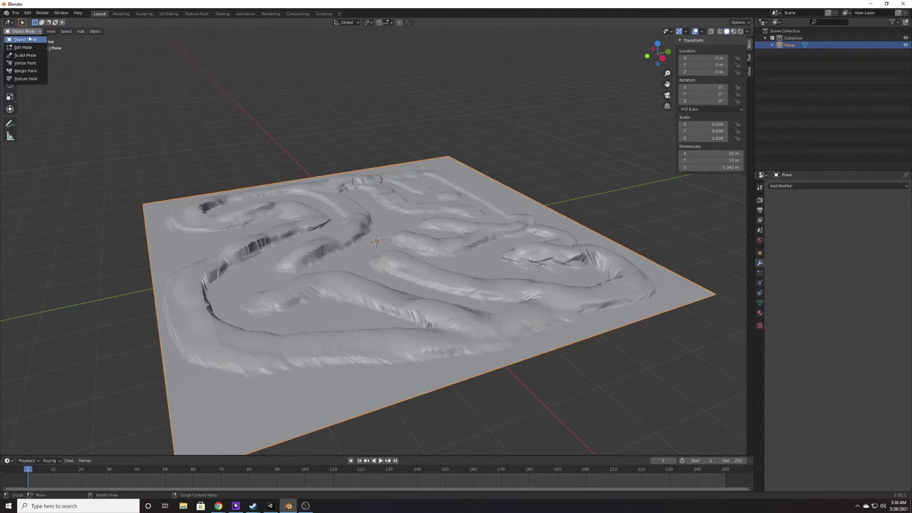
pyautogui.click(28, 40)
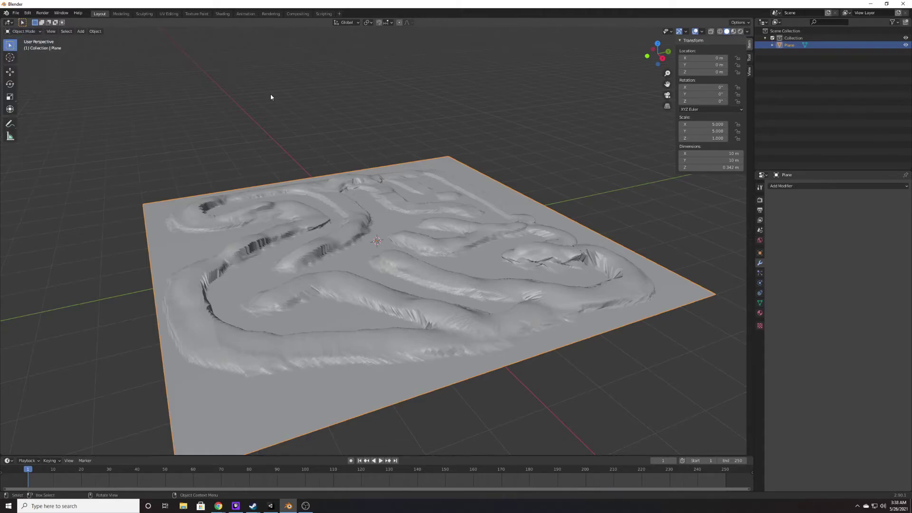
# Step: Add a Decimate modifier to the plane in Collapse mode with a ratio of 0.247
pyautogui.click(804, 186)
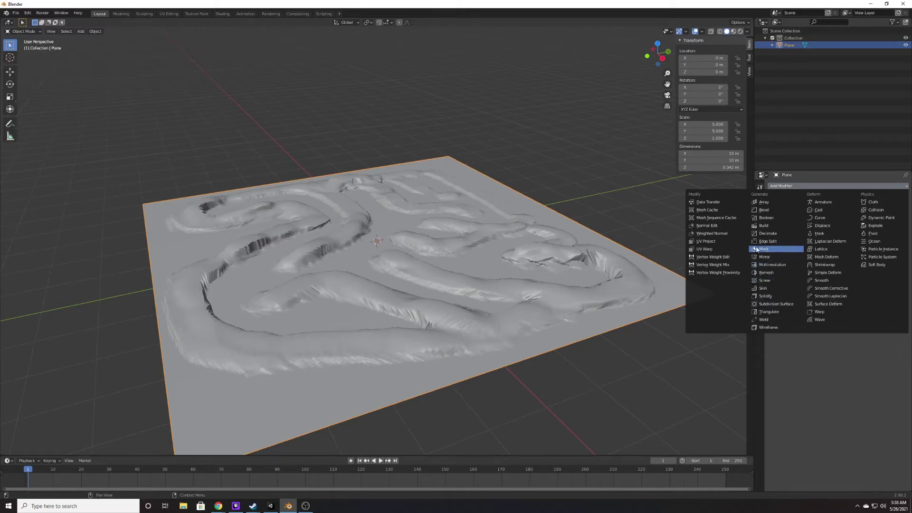
pyautogui.click(768, 233)
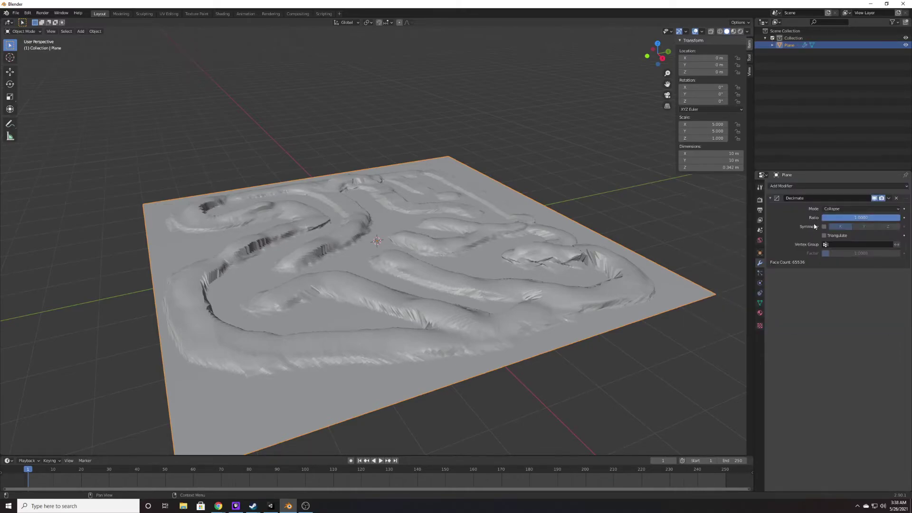
pyautogui.click(857, 217)
pyautogui.moveTo(836, 218); pyautogui.dragTo(804, 219)
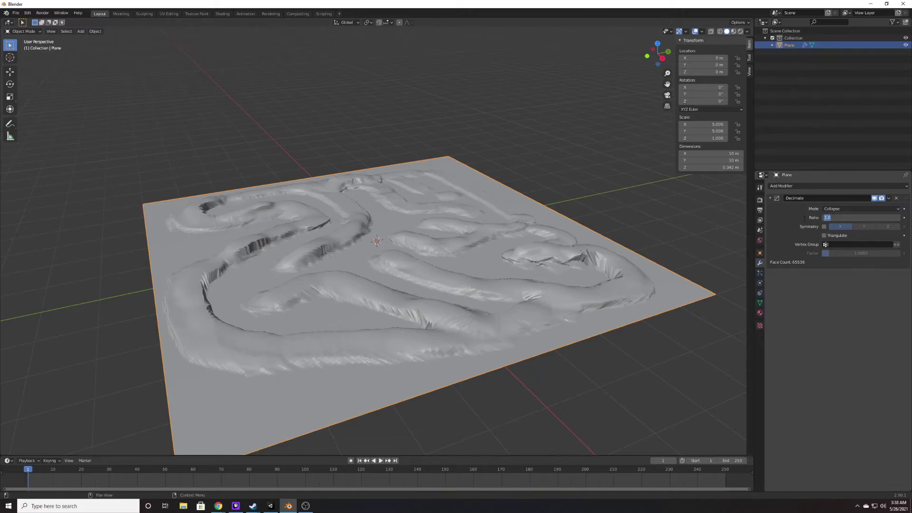
pyautogui.press('BackSpace')
pyautogui.write('.247')
pyautogui.press('Return')
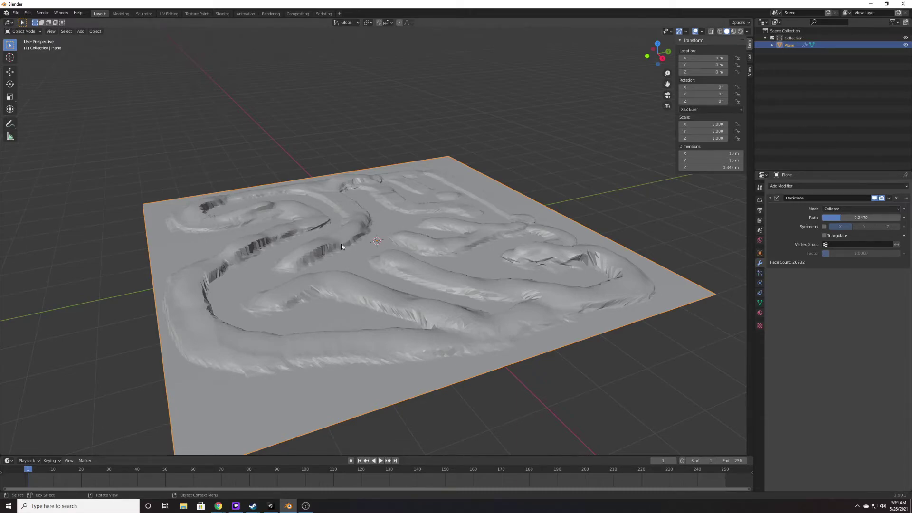
# Step: Set the sculpted plane's Z dimension to 3.42 m to make its ridges taller
pyautogui.scroll(3, 251, 323)
pyautogui.scroll(2, 304, 368)
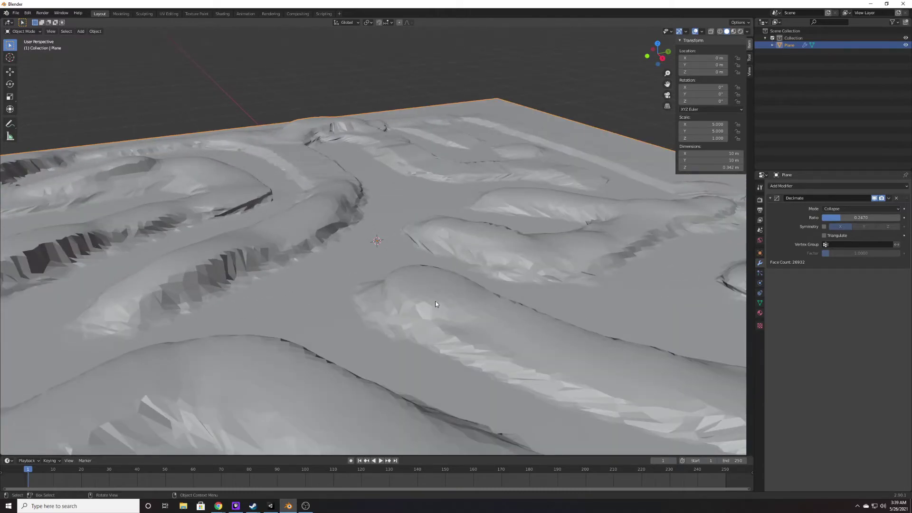
pyautogui.scroll(4, 429, 303)
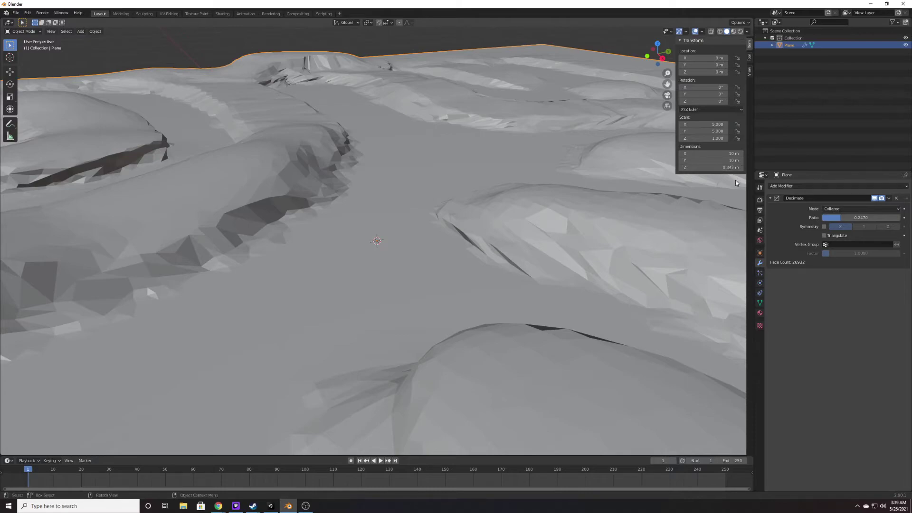
pyautogui.click(721, 167)
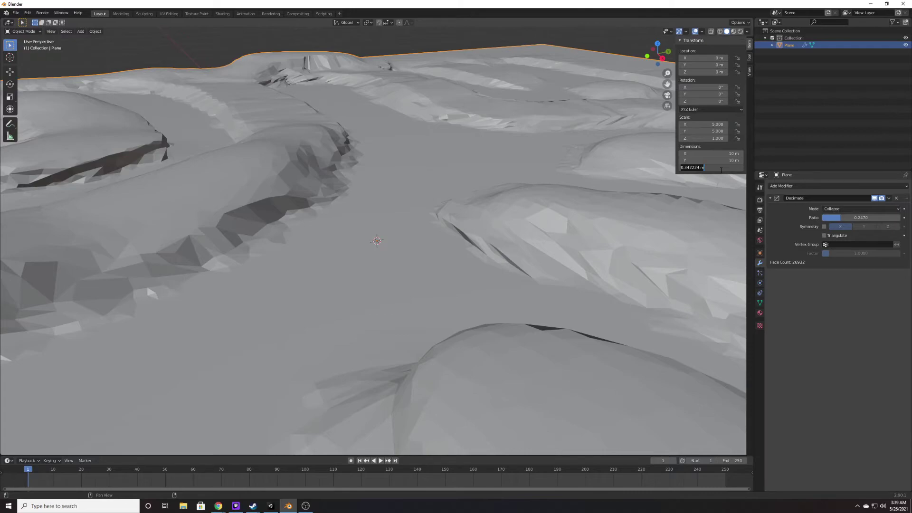
pyautogui.write('3.42')
pyautogui.press('Return')
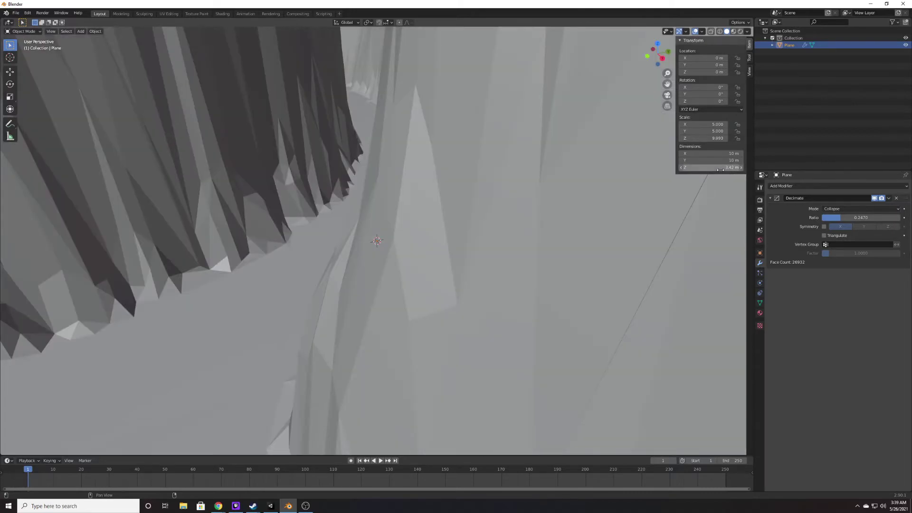
# Step: Enlarge the plane's footprint by setting its X and Y dimensions to 50 m each
pyautogui.moveTo(432, 194); pyautogui.dragTo(275, 177, button='middle')
pyautogui.scroll(-2, 377, 165)
pyautogui.scroll(-4, 377, 164)
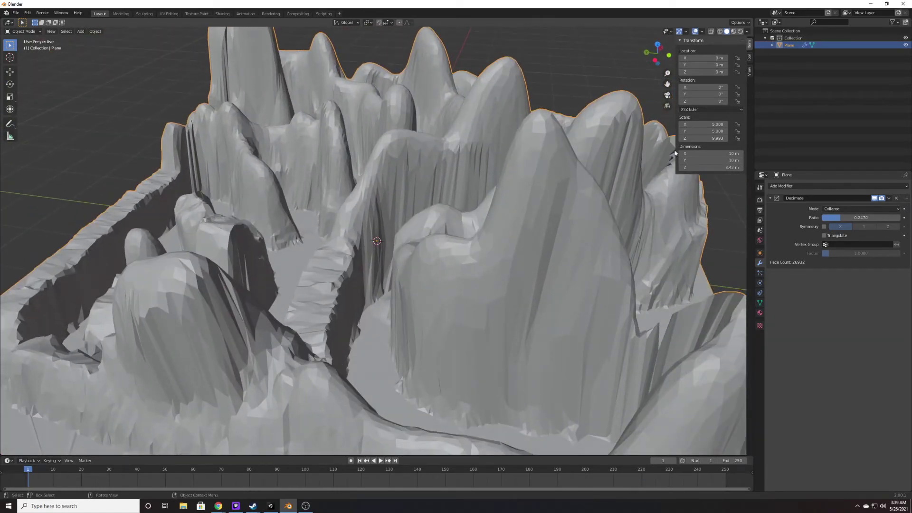
pyautogui.click(712, 154)
pyautogui.write('50')
pyautogui.press('Return')
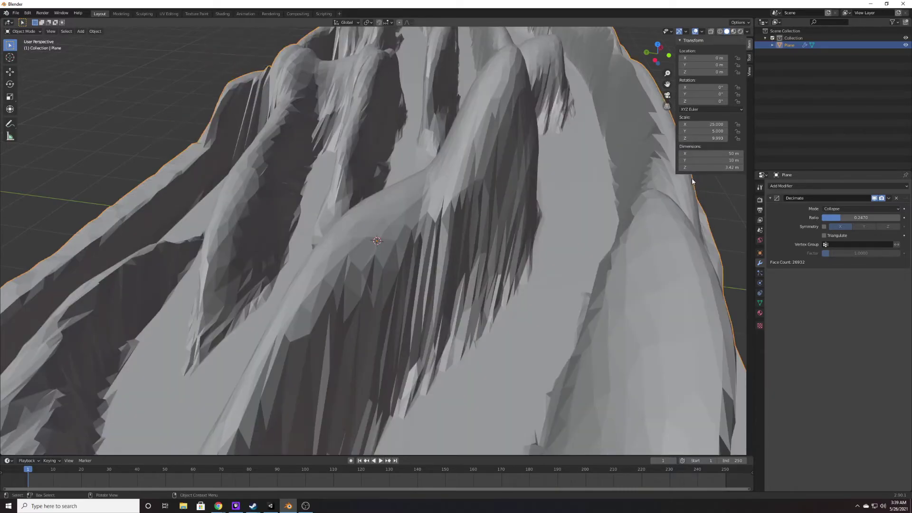
pyautogui.click(726, 161)
pyautogui.write('50')
pyautogui.press('Return')
# Step: Double the plane's Z dimension to 6.84 m
pyautogui.moveTo(451, 130); pyautogui.dragTo(495, 106, button='middle')
pyautogui.scroll(2, 495, 107)
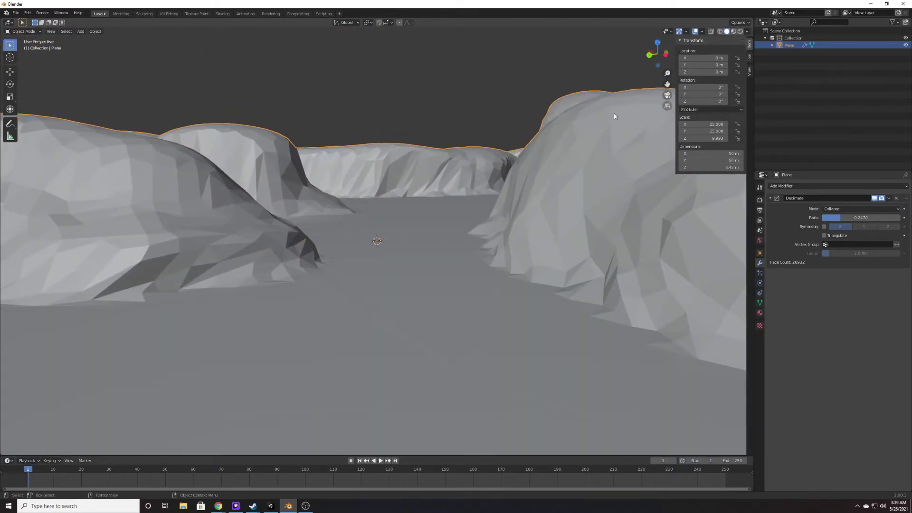
pyautogui.moveTo(489, 144); pyautogui.dragTo(466, 147, button='middle')
pyautogui.click(734, 167)
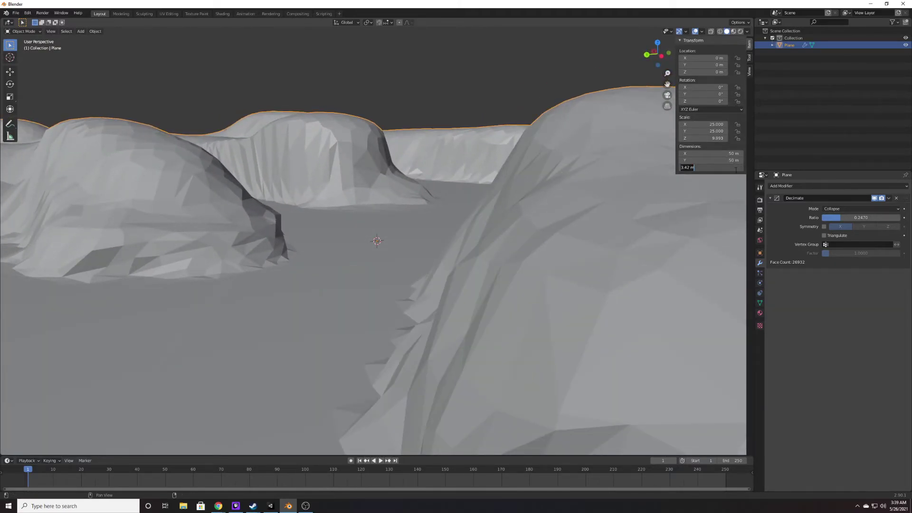
pyautogui.click(729, 168)
pyautogui.press('BackSpace')
pyautogui.write('*')
pyautogui.press('Return')
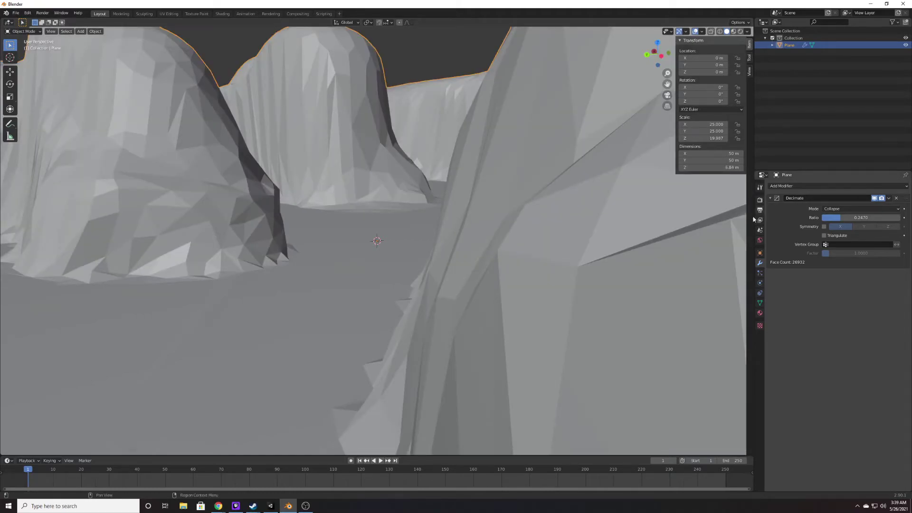
# Step: Try a much lower Decimate ratio on the plane, and restore the ratio to 0.247
pyautogui.scroll(-1, 328, 169)
pyautogui.moveTo(351, 167); pyautogui.dragTo(408, 161, button='middle')
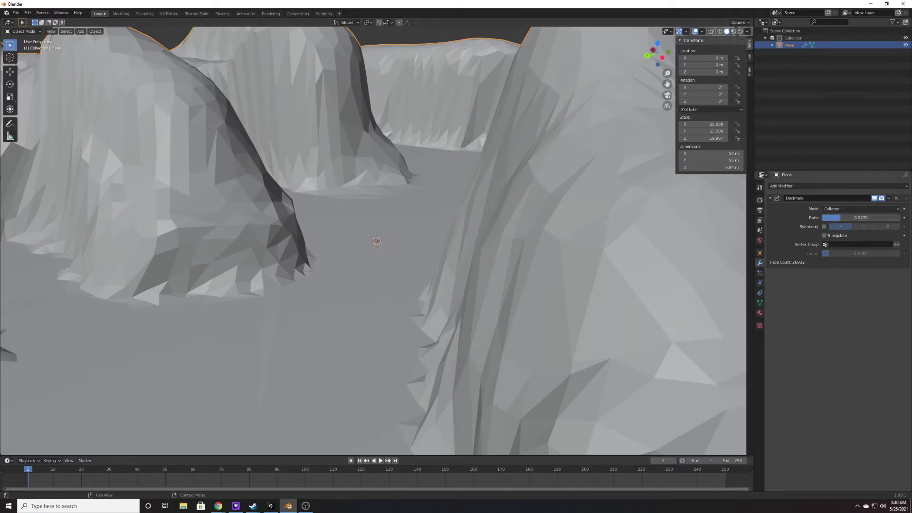
pyautogui.moveTo(861, 217); pyautogui.dragTo(837, 218)
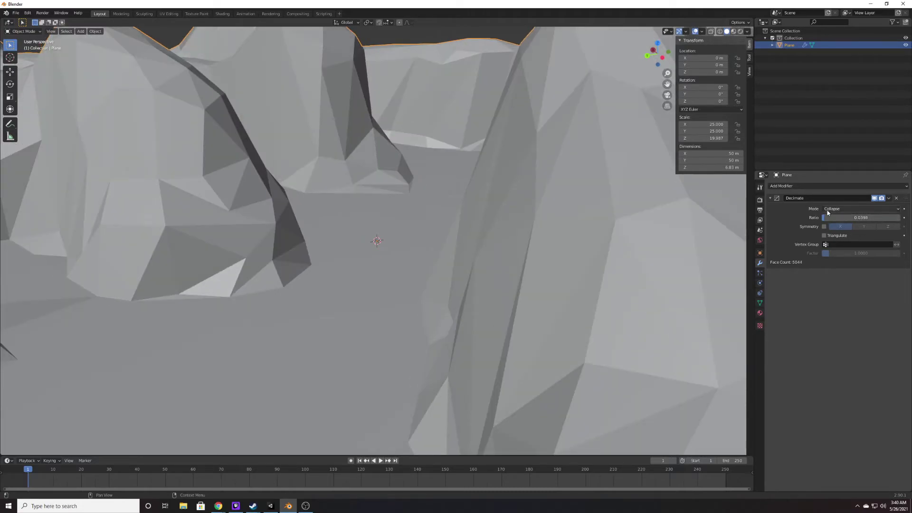
pyautogui.click(865, 218)
pyautogui.press('BackSpace')
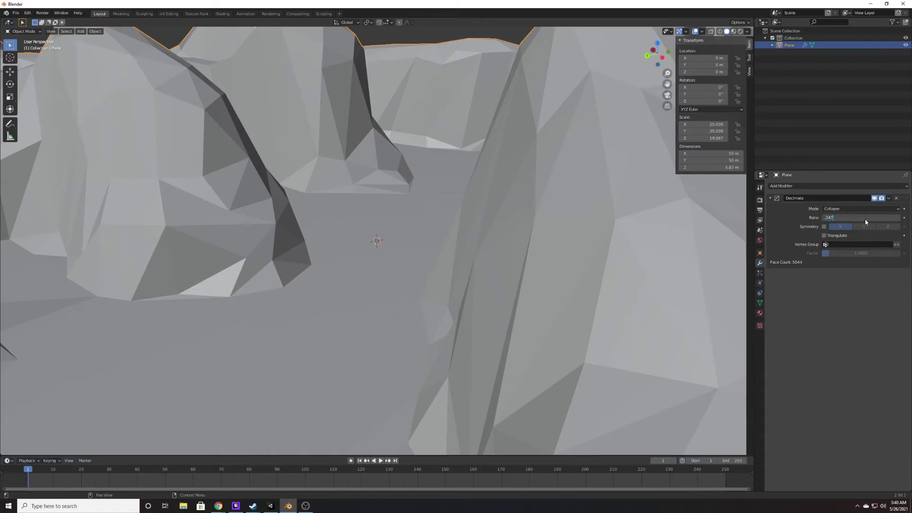
pyautogui.press('Return')
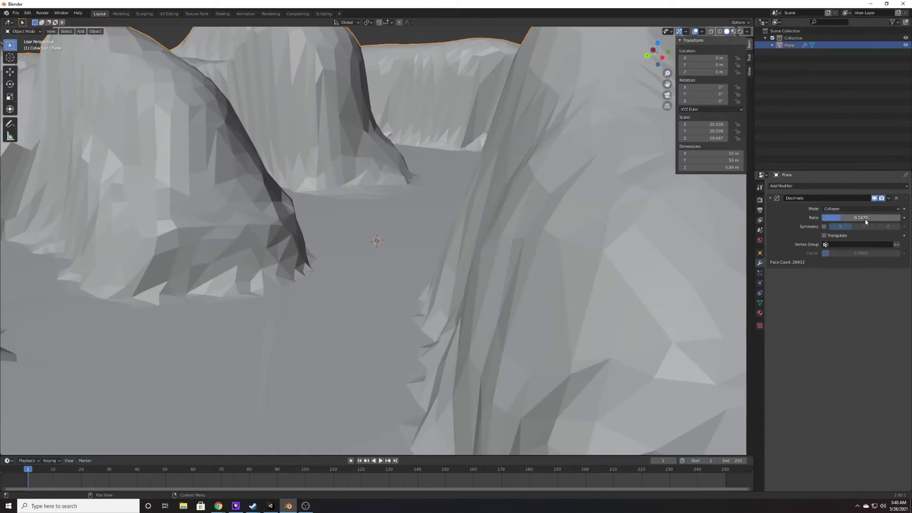
# Step: Apply the Decimate modifier to the plane and apply the object's scale
pyautogui.click(889, 198)
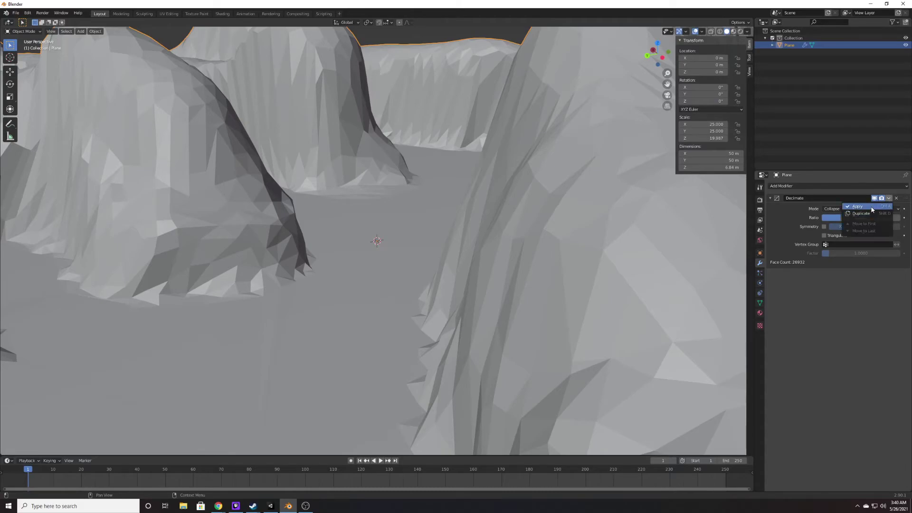
pyautogui.click(857, 206)
pyautogui.scroll(-6, 404, 143)
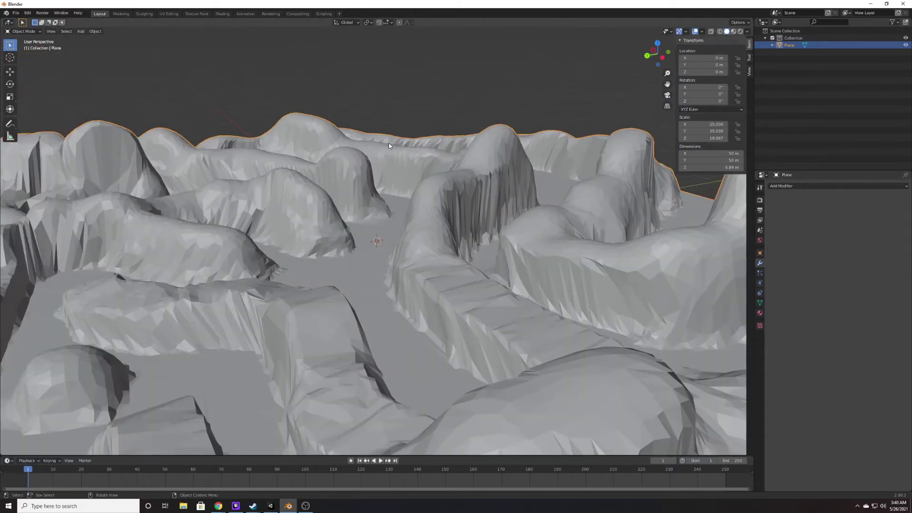
pyautogui.moveTo(438, 144); pyautogui.dragTo(415, 155, button='middle')
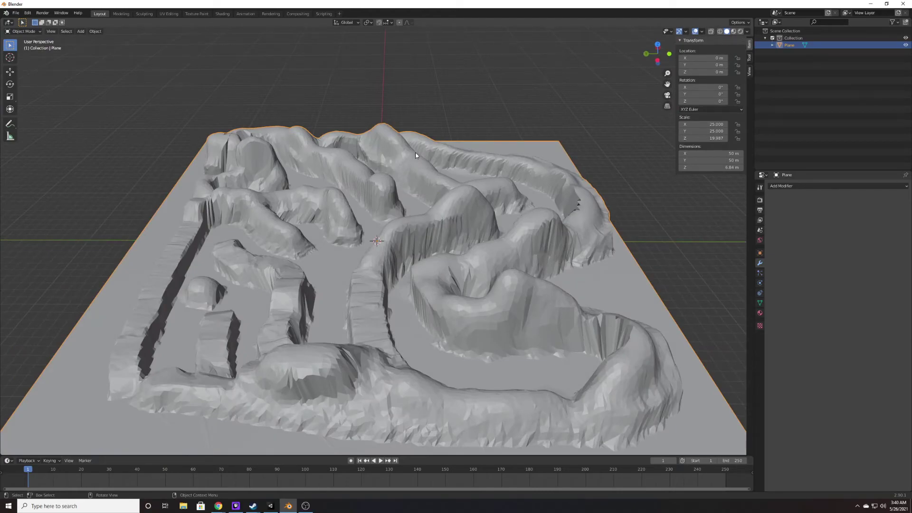
pyautogui.press('ctrl')
pyautogui.hotkey('ctrl', 'a')
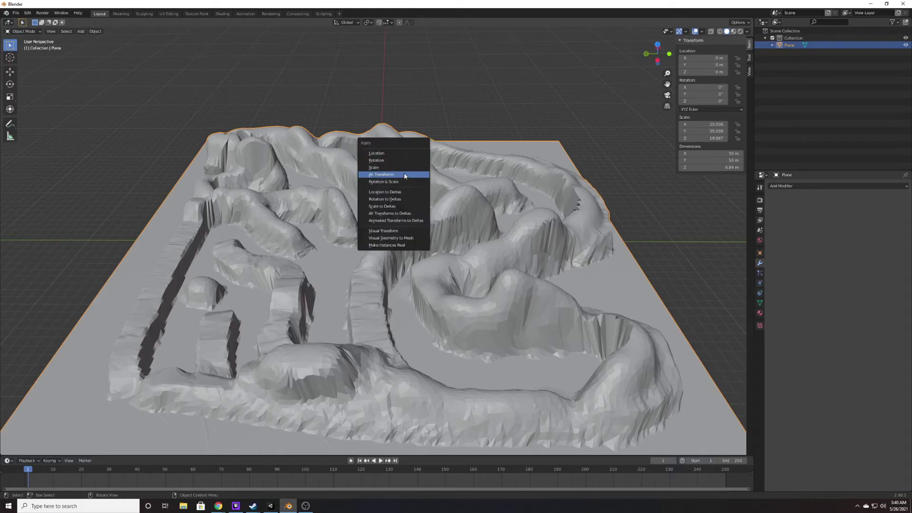
pyautogui.click(405, 169)
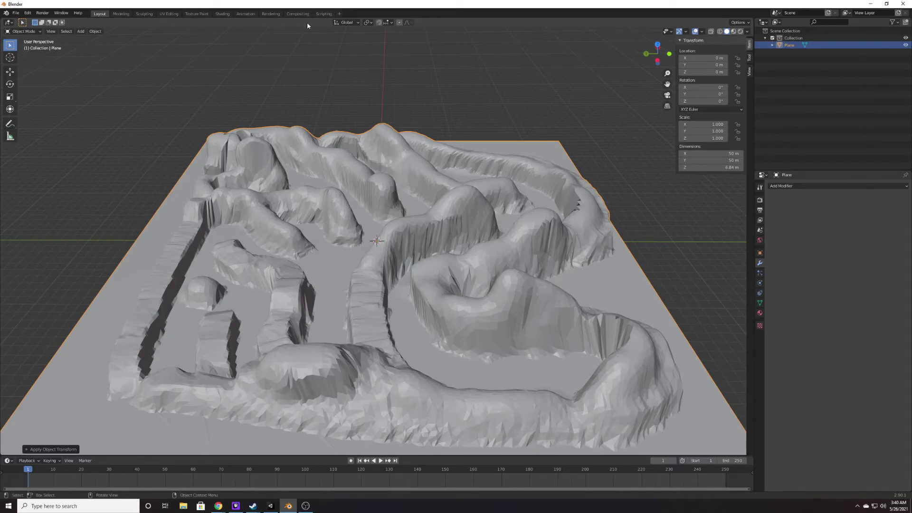
# Step: Export the terrain in FBX format to the Documents folder as Canyon.fbx, keeping the default export options
pyautogui.click(16, 13)
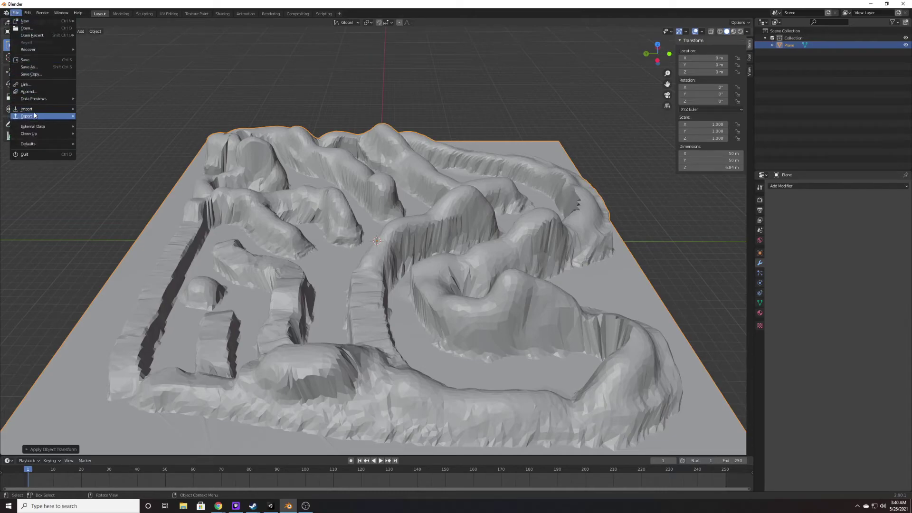
pyautogui.moveTo(37, 116)
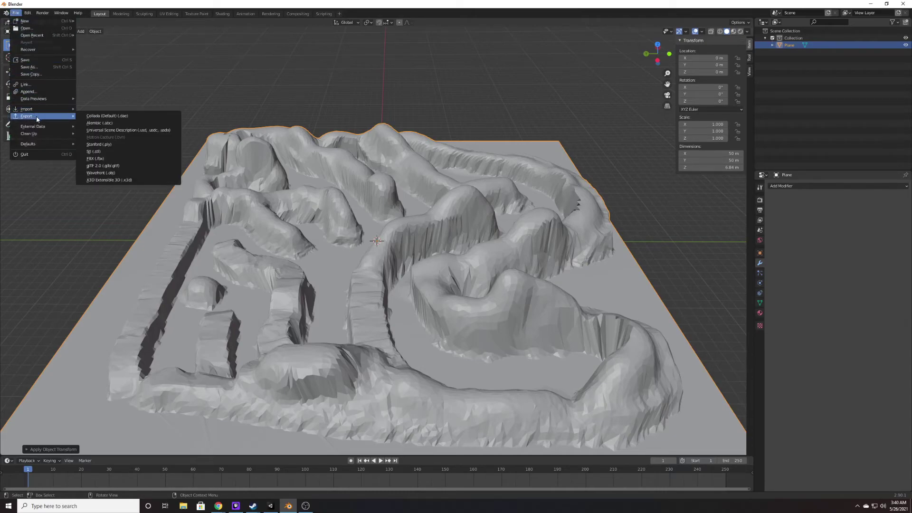
pyautogui.click(116, 158)
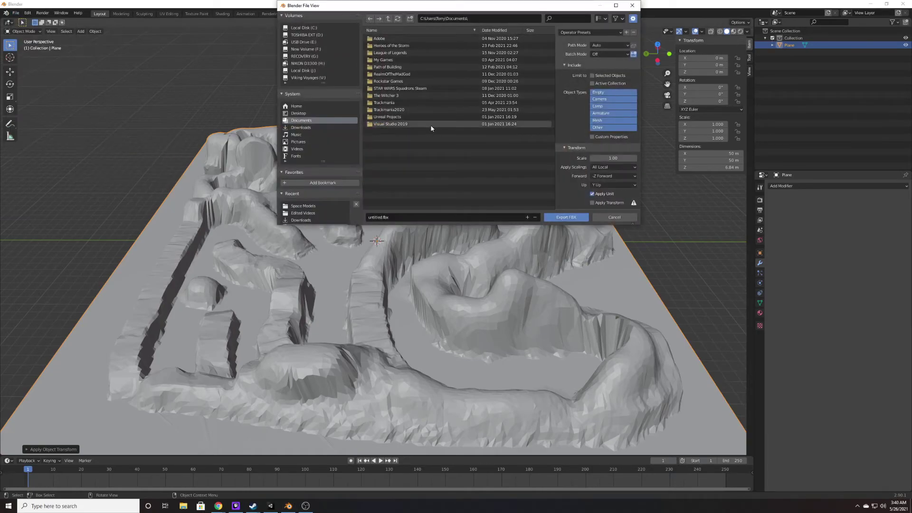
pyautogui.click(376, 220)
pyautogui.write('Canyon')
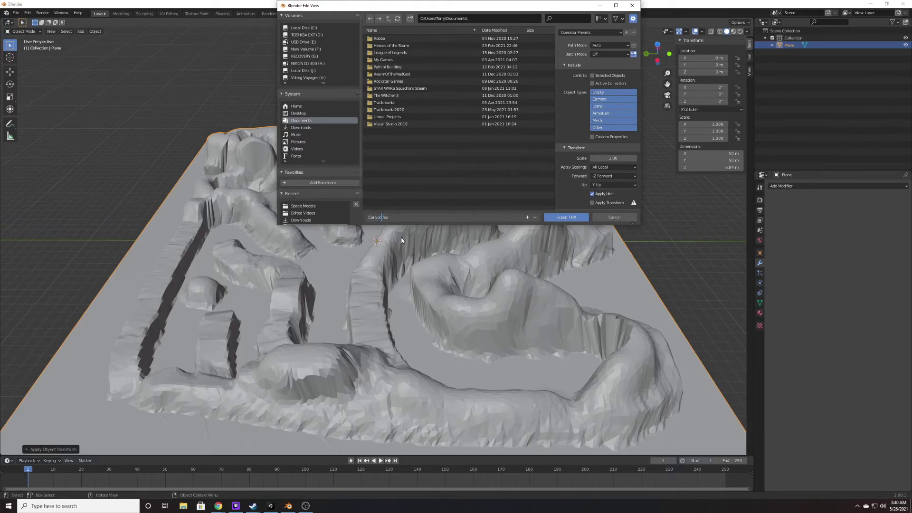
pyautogui.press('Return')
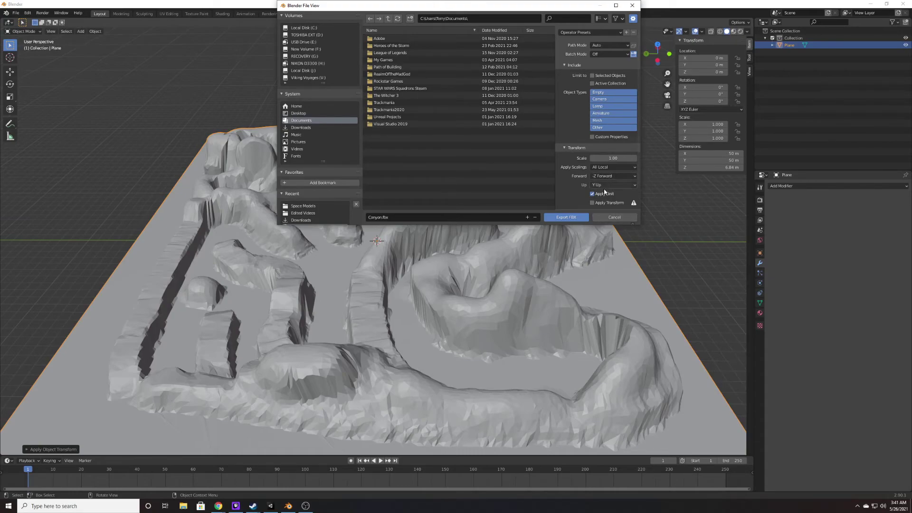
pyautogui.scroll(-2, 606, 198)
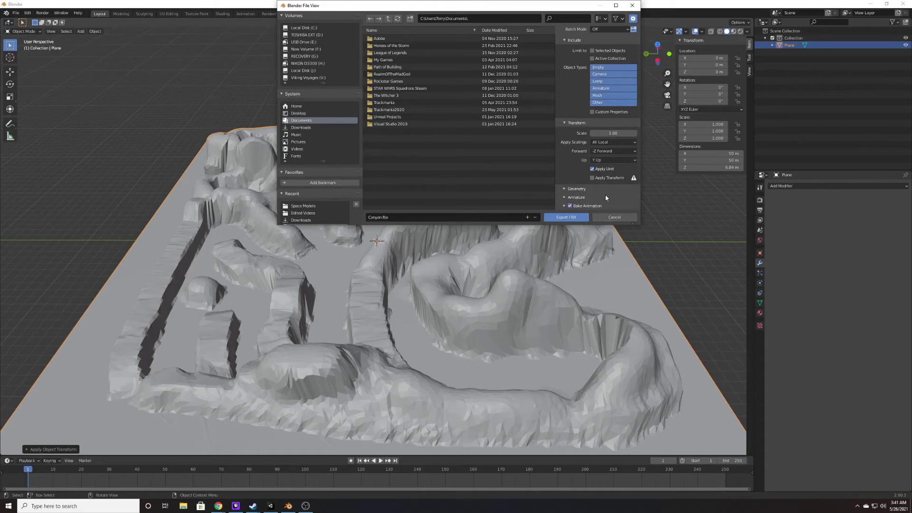
pyautogui.click(571, 218)
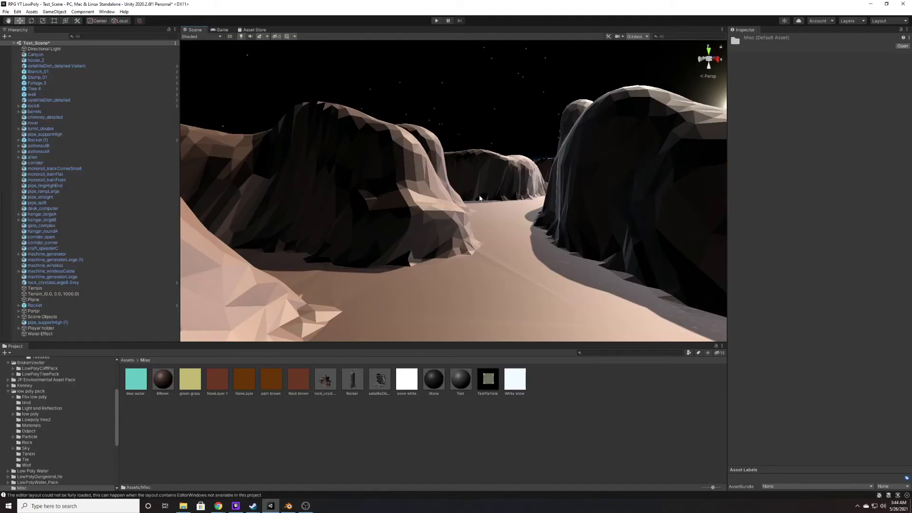
# Step: Switch to Unity and examine the canyon in Test_Scene, including the rocket, satellite dish and crystal rock on its floor
pyautogui.moveTo(480, 198); pyautogui.dragTo(131, 176, button='right')
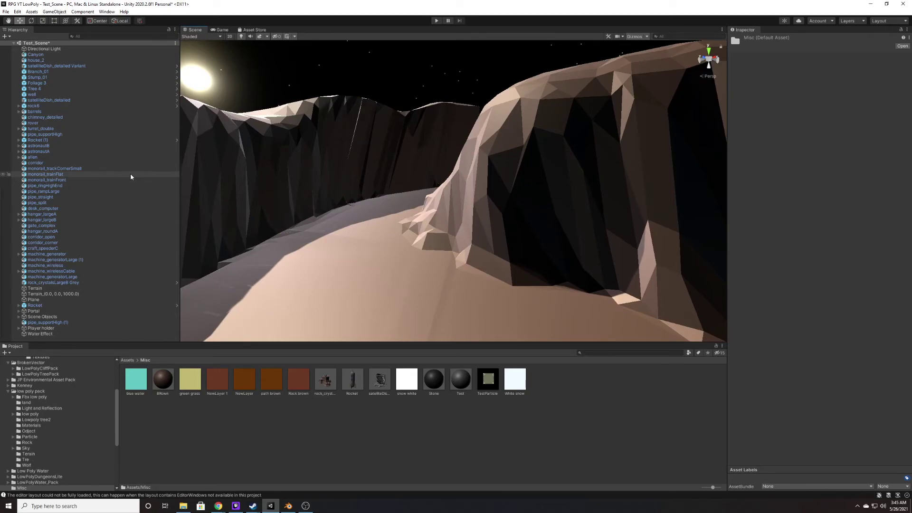
pyautogui.moveTo(333, 200); pyautogui.dragTo(444, 188, button='right')
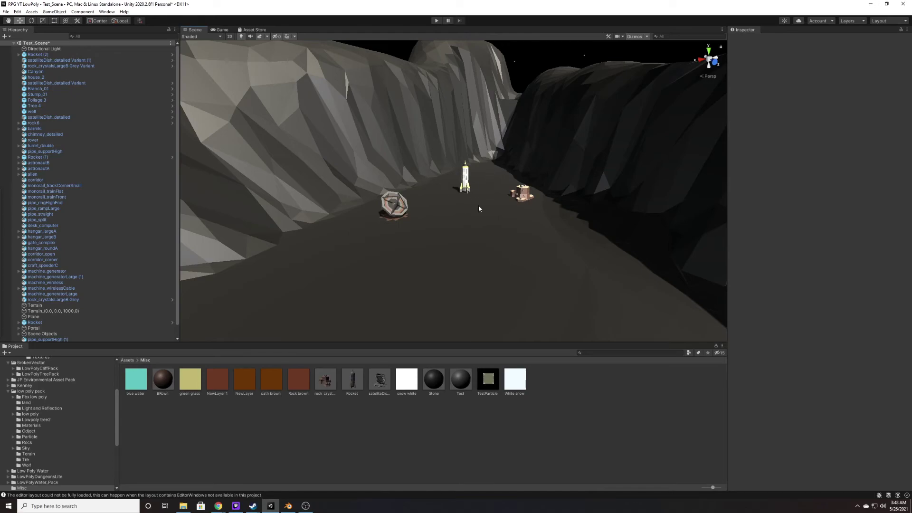
pyautogui.scroll(3, 478, 208)
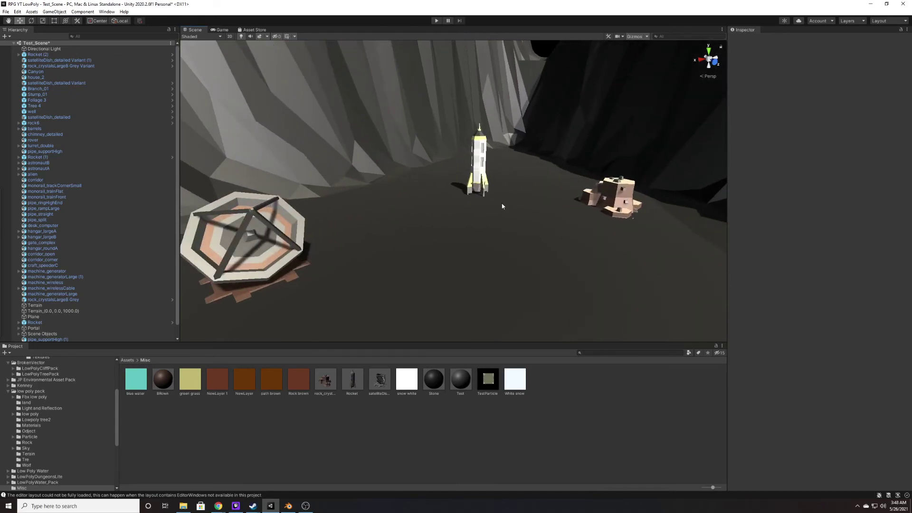
pyautogui.moveTo(502, 206); pyautogui.dragTo(438, 125, button='middle')
pyautogui.moveTo(438, 124)
pyautogui.mouseDown(button='right')
pyautogui.moveTo(158, 138)
pyautogui.moveTo(115, 127)
pyautogui.moveTo(361, 98)
pyautogui.moveTo(497, 126)
pyautogui.moveTo(143, 105)
pyautogui.moveTo(255, 115)
pyautogui.moveTo(285, 73)
pyautogui.moveTo(265, 129)
pyautogui.moveTo(378, 122)
pyautogui.moveTo(431, 130)
pyautogui.mouseUp(button='right')
pyautogui.press('w')
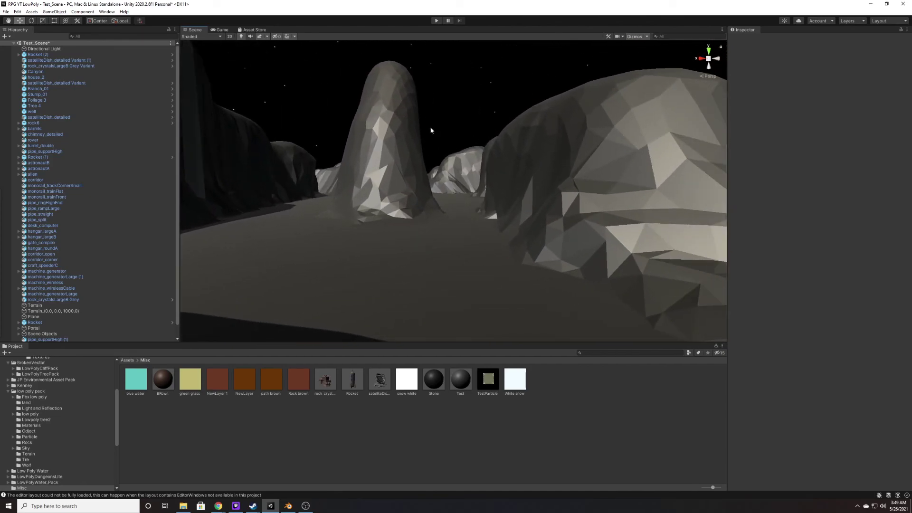